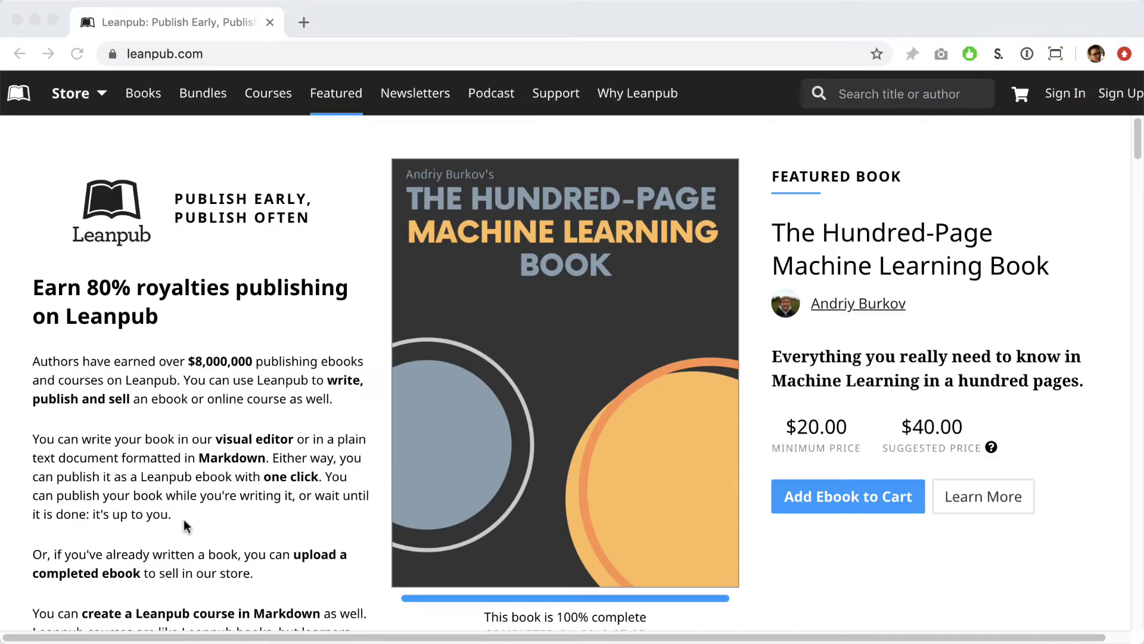
# Scroll down the Leanpub homepage to reach the 'Create a Book or Course' button
pyautogui.scroll(-4, 185, 526)
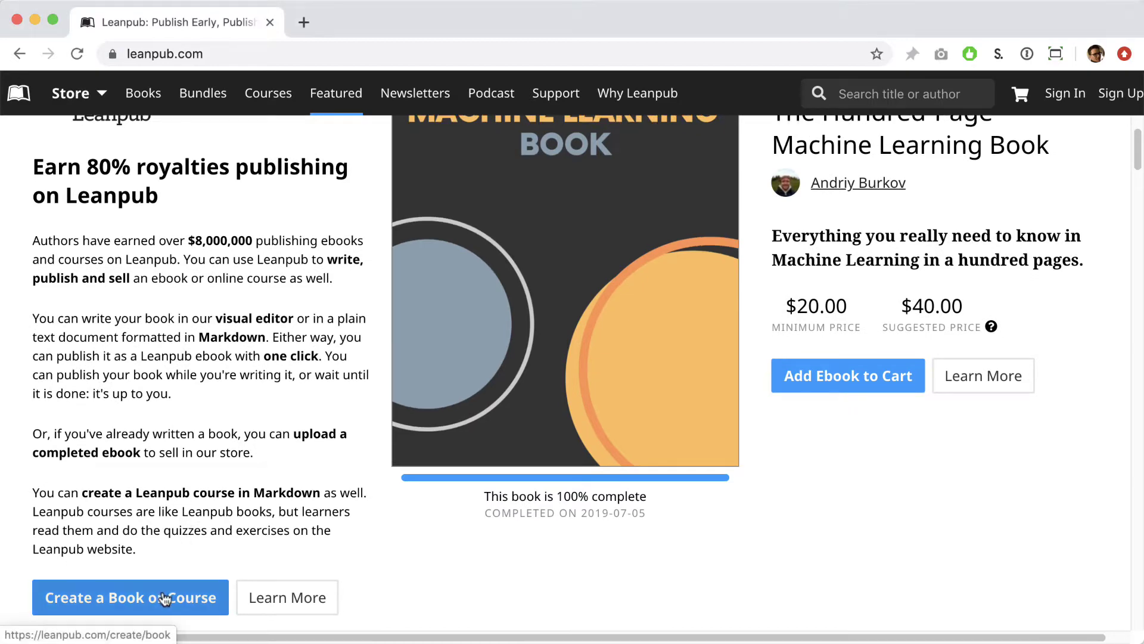
# Start creating a new book and scroll down to the Title field
pyautogui.click(164, 598)
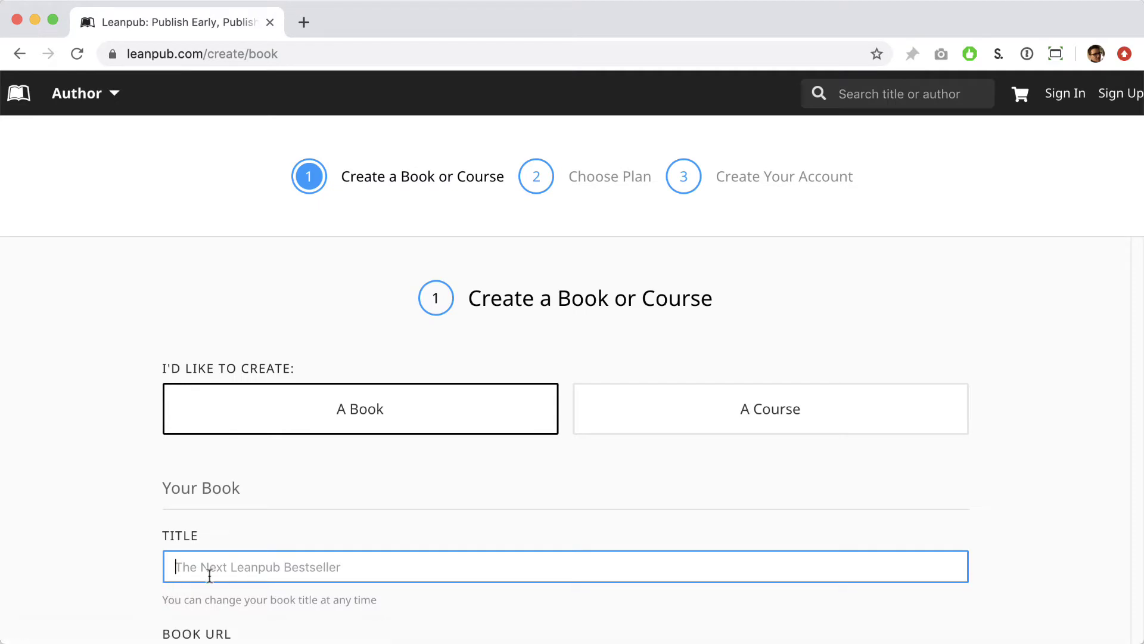
pyautogui.scroll(-2, 211, 569)
pyautogui.scroll(-3, 211, 566)
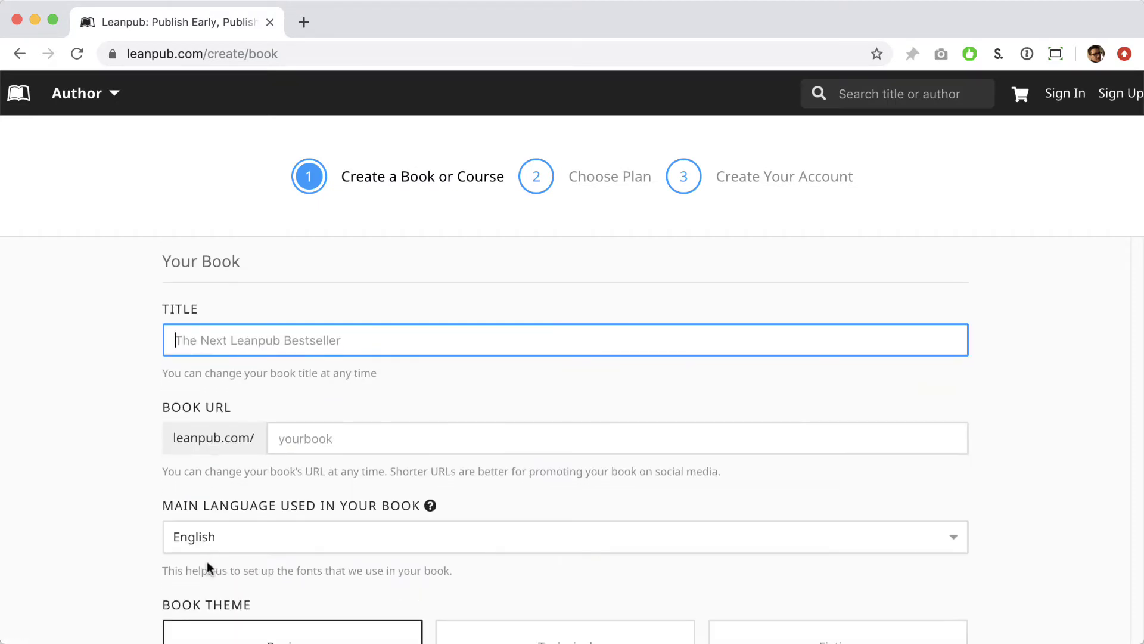
pyautogui.scroll(-1, 208, 563)
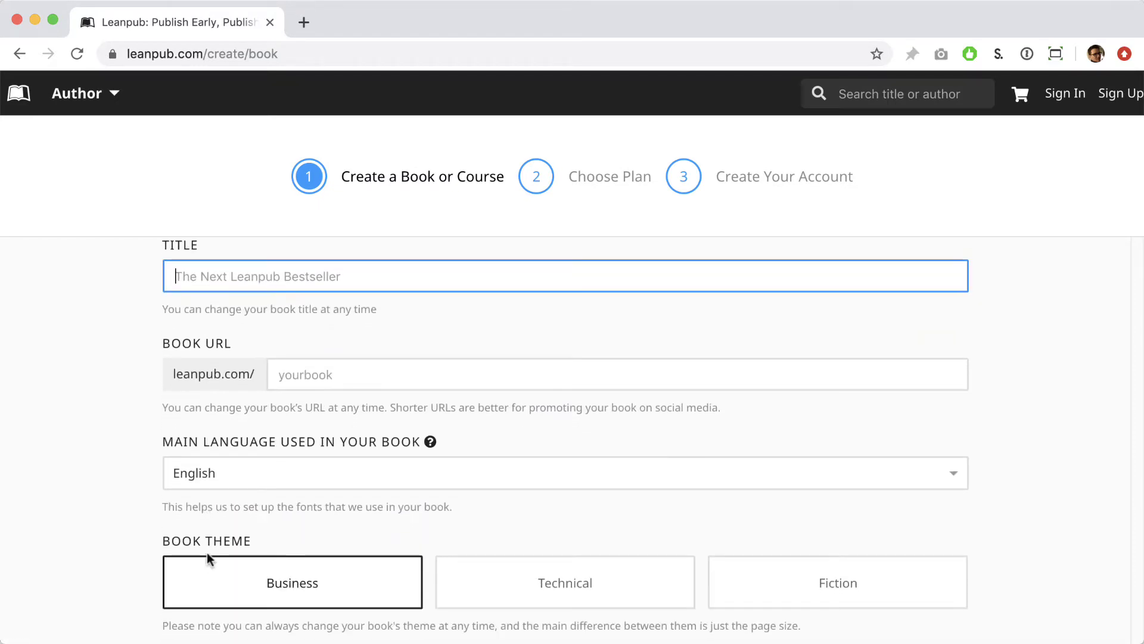
# Title the book 'My In-Browser Plain Text Editor Book' so its matching URL slug fills in
pyautogui.write('My ')
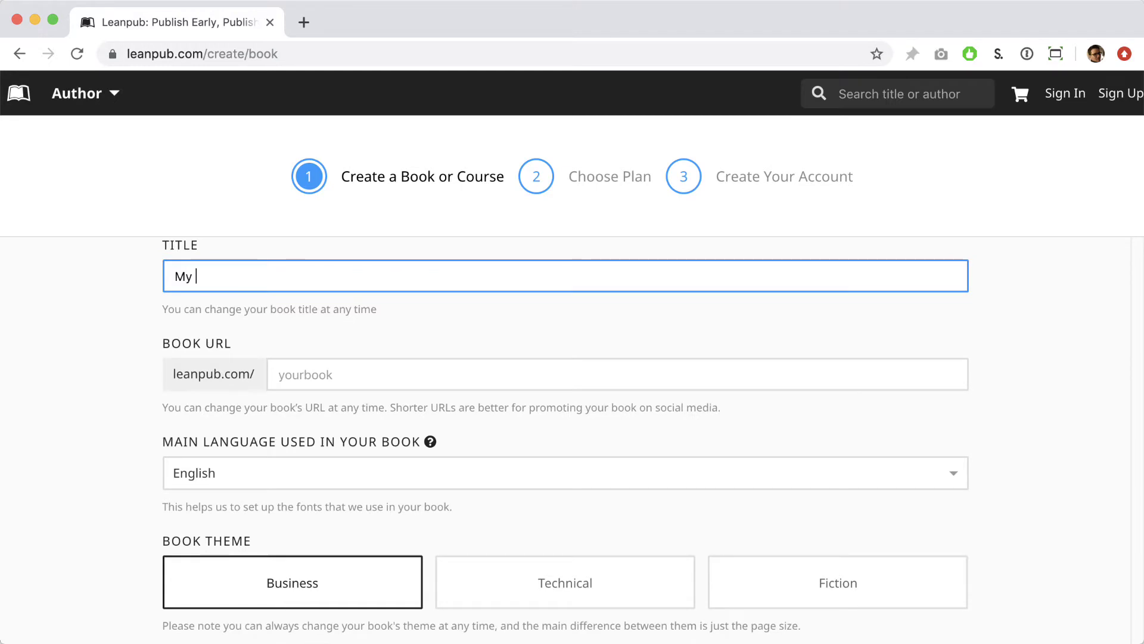
pyautogui.write('In-Browser Plain Text Editor Book')
pyautogui.press('Tab')
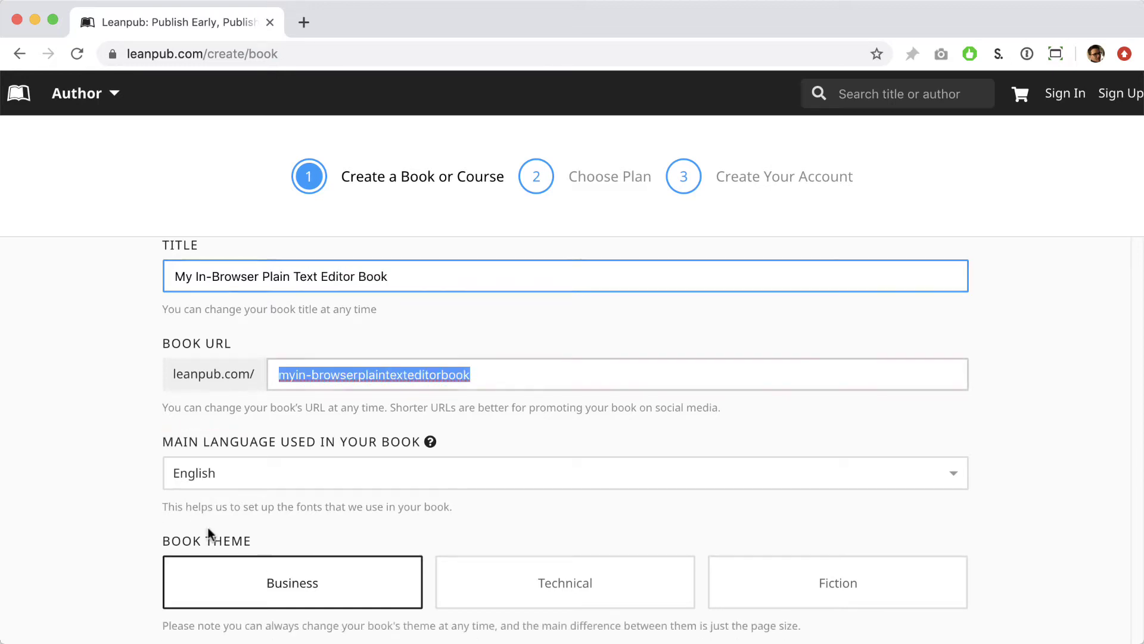
pyautogui.scroll(-2, 246, 520)
pyautogui.scroll(-2, 247, 520)
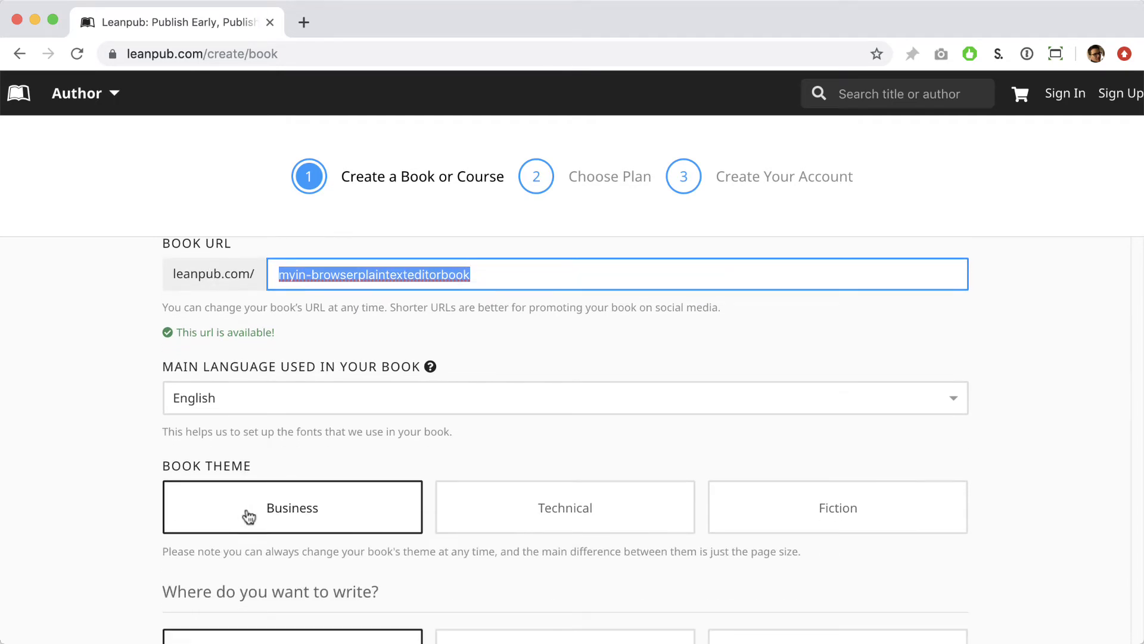
pyautogui.scroll(-3, 248, 516)
pyautogui.scroll(-2, 241, 514)
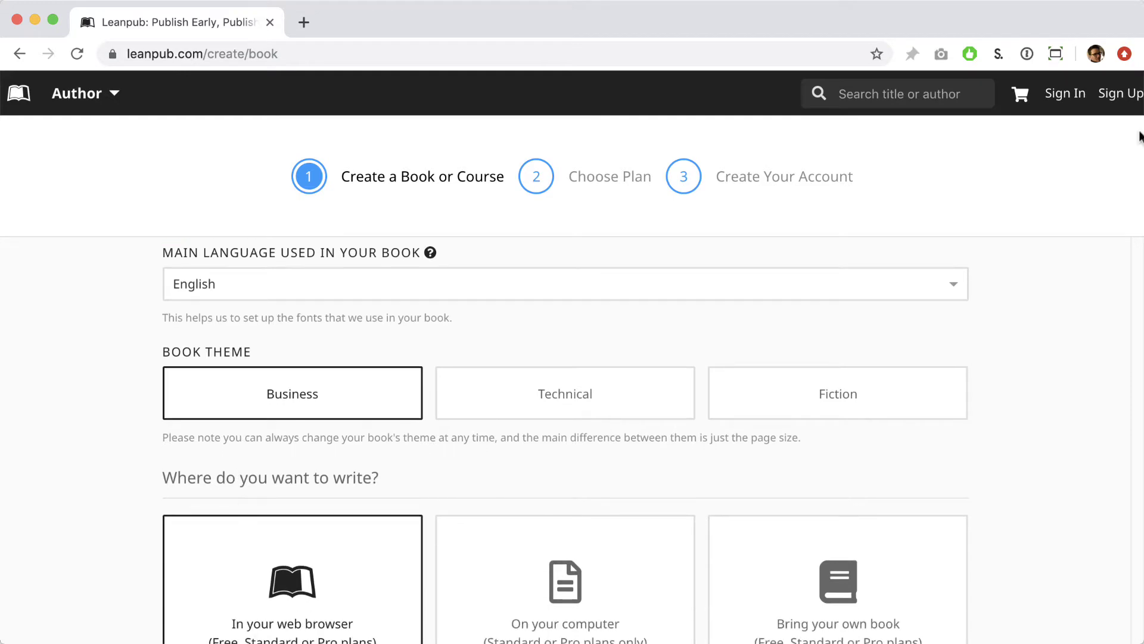
pyautogui.click(960, 283)
pyautogui.click(985, 280)
pyautogui.scroll(-1, 336, 455)
pyautogui.scroll(-2, 338, 452)
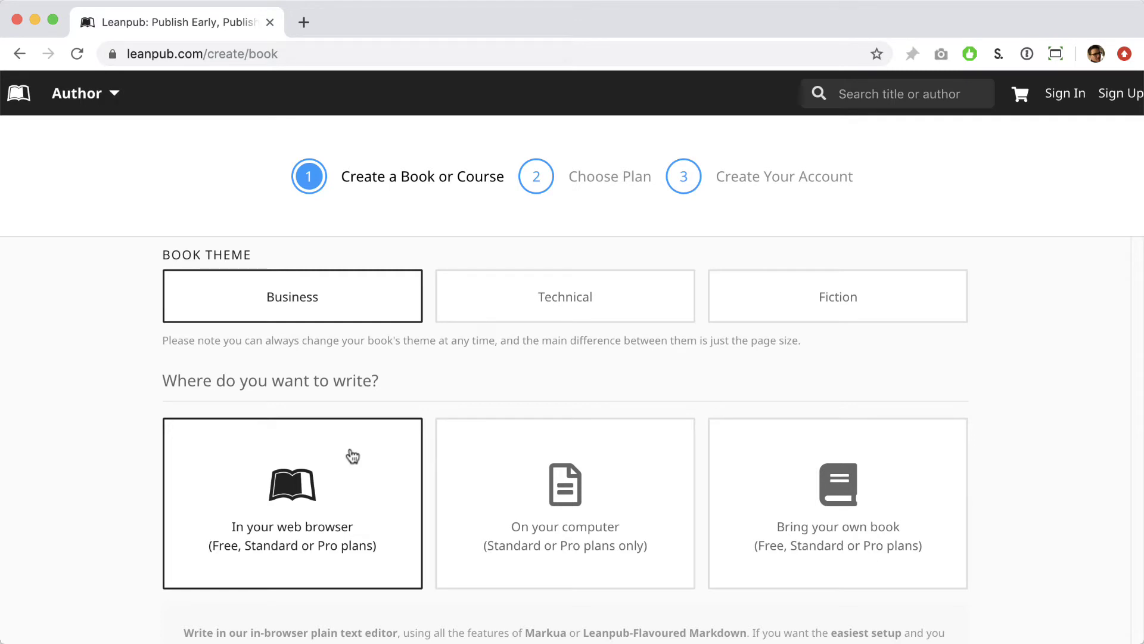
pyautogui.scroll(-3, 353, 456)
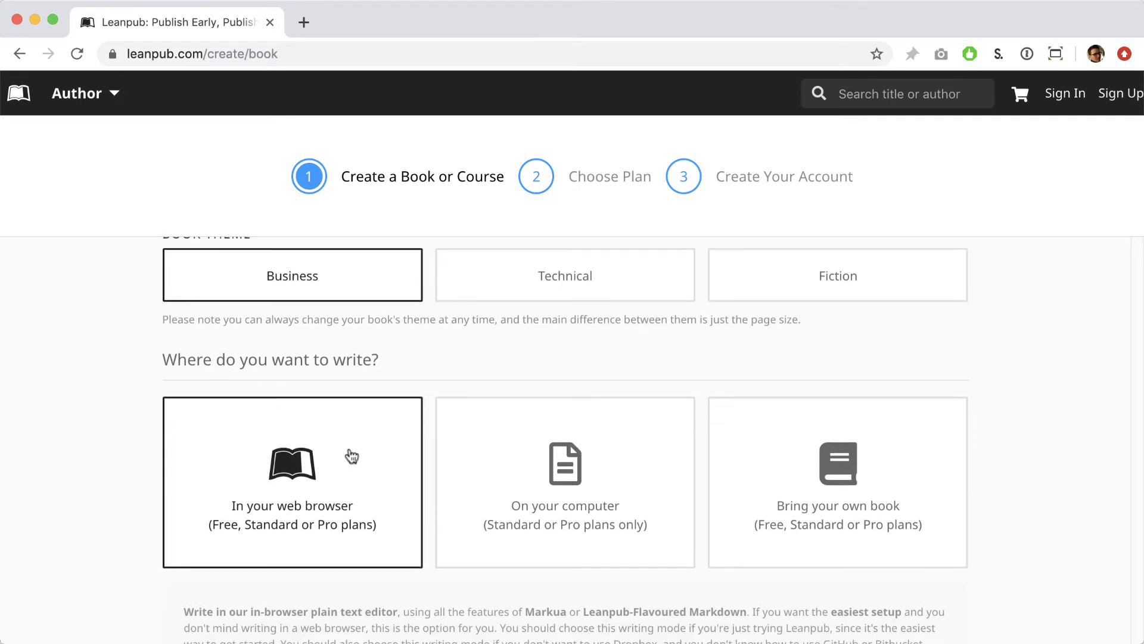
pyautogui.scroll(-1, 353, 455)
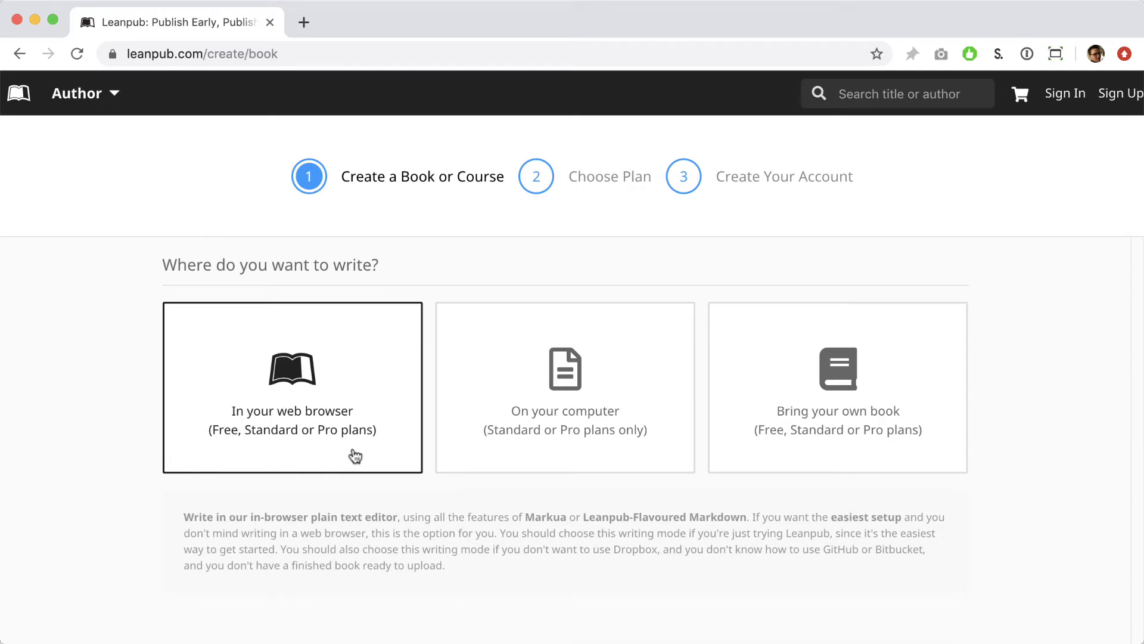
# Choose to write the book in the web browser and scroll past the plan cards
pyautogui.click(355, 455)
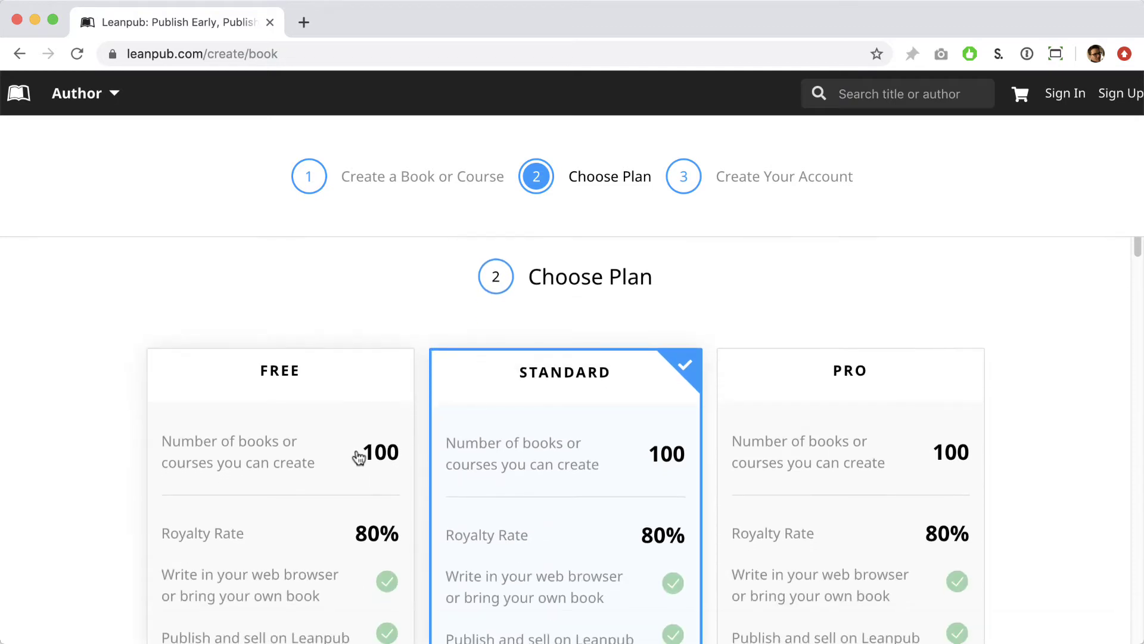
pyautogui.scroll(-10, 361, 460)
pyautogui.scroll(-3, 361, 460)
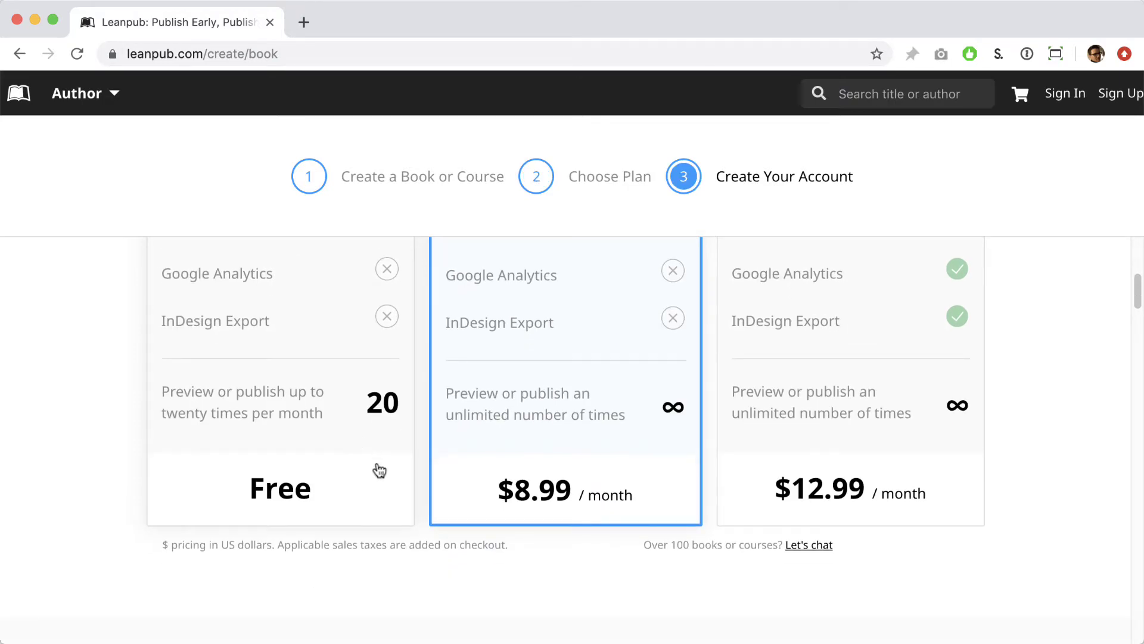
pyautogui.scroll(-4, 468, 504)
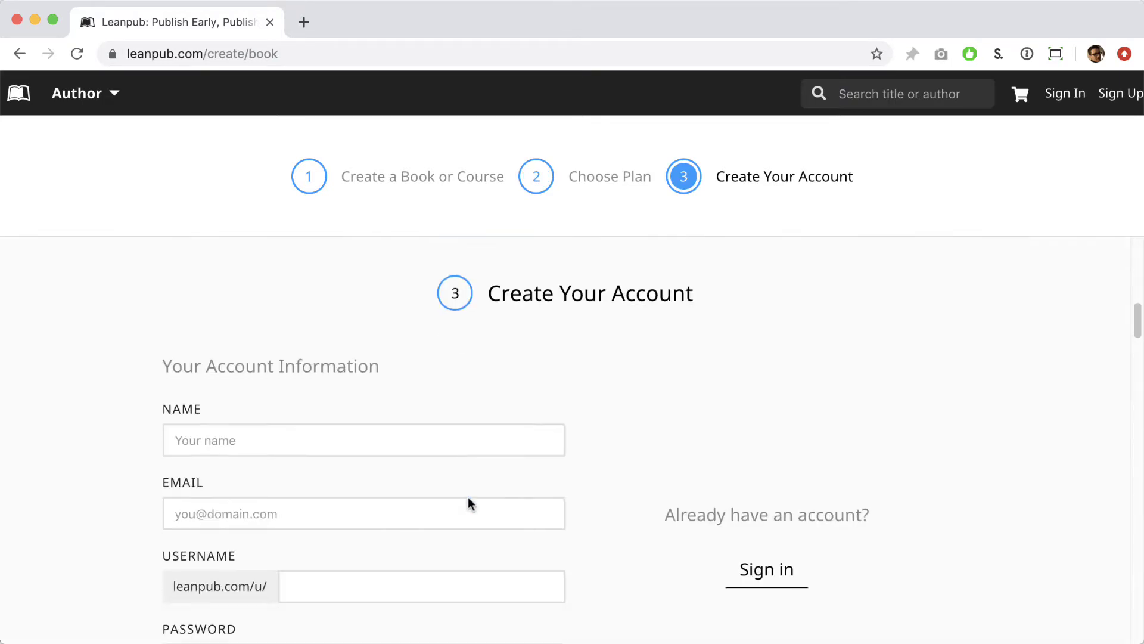
pyautogui.scroll(-5, 467, 504)
# Enter the account holder's full name, e-mail address and account password
pyautogui.click(310, 334)
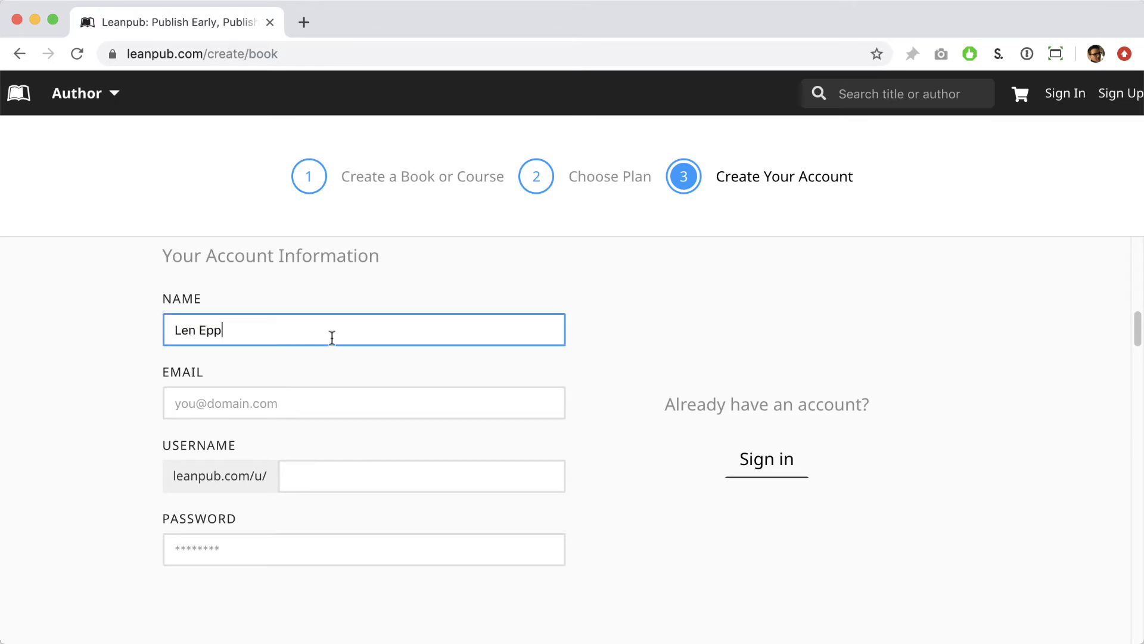
pyautogui.click(244, 394)
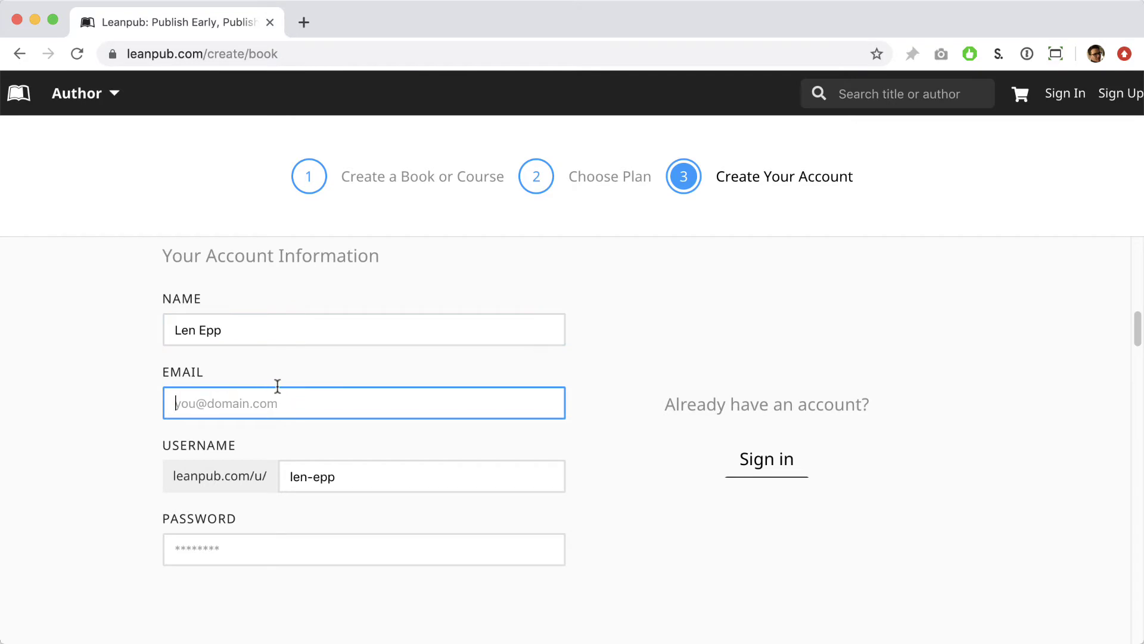
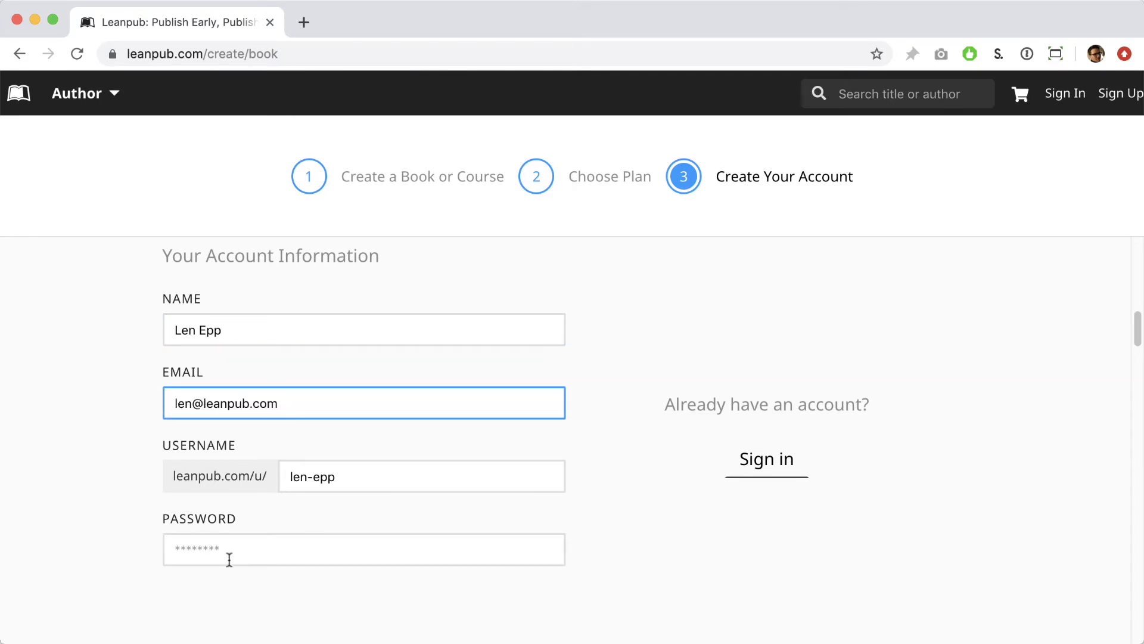
pyautogui.click(227, 556)
pyautogui.write('••••••••')
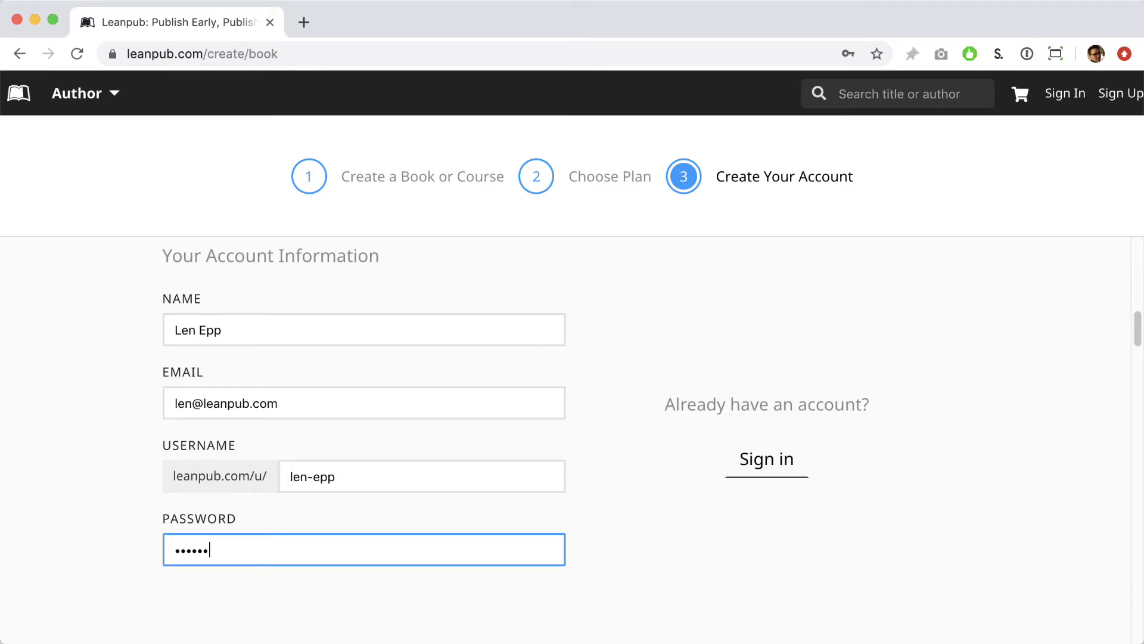
pyautogui.write('•••')
# Finish the password and autofill the saved cardholder and card details
pyautogui.click(360, 596)
pyautogui.scroll(-4, 367, 583)
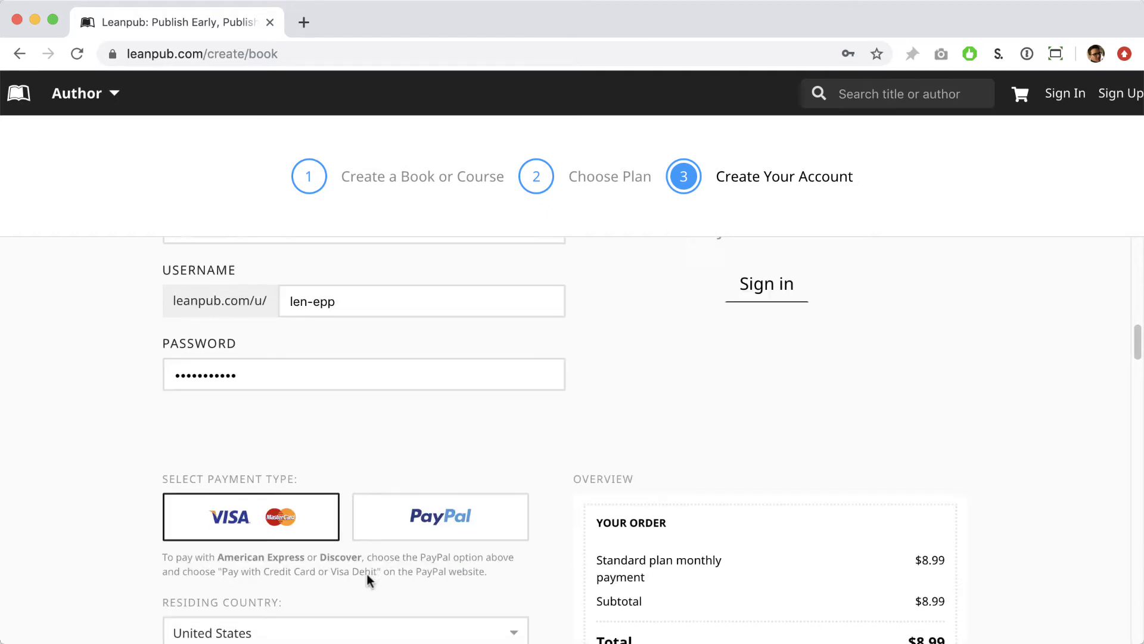
pyautogui.scroll(-3, 367, 572)
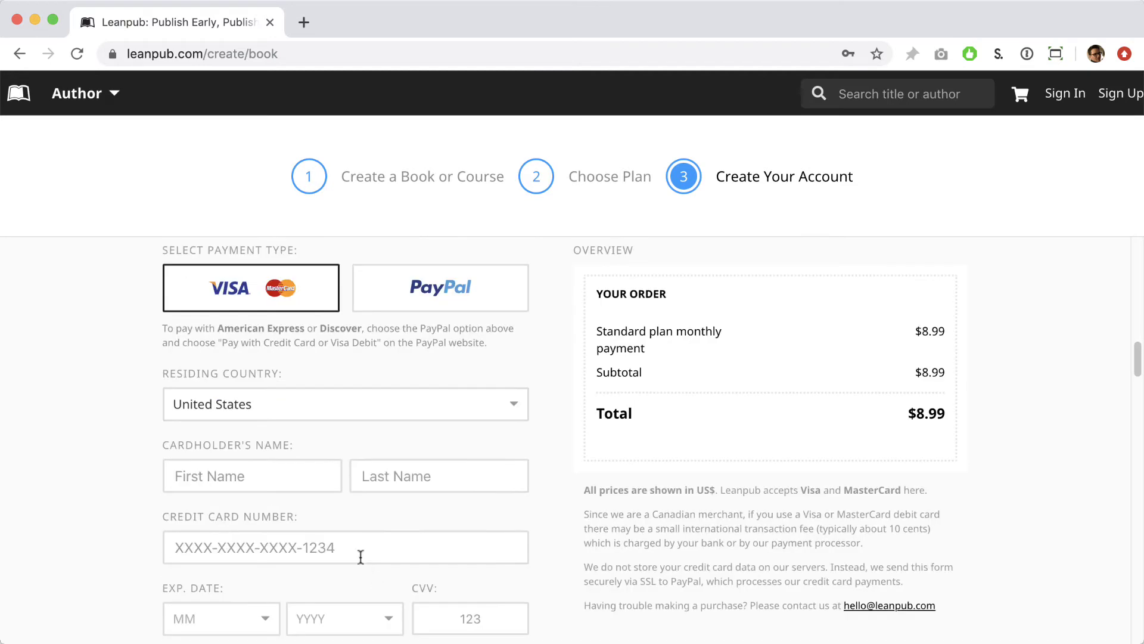
pyautogui.click(294, 479)
# Accept the Terms of Service and privacy policy
pyautogui.scroll(-2, 118, 567)
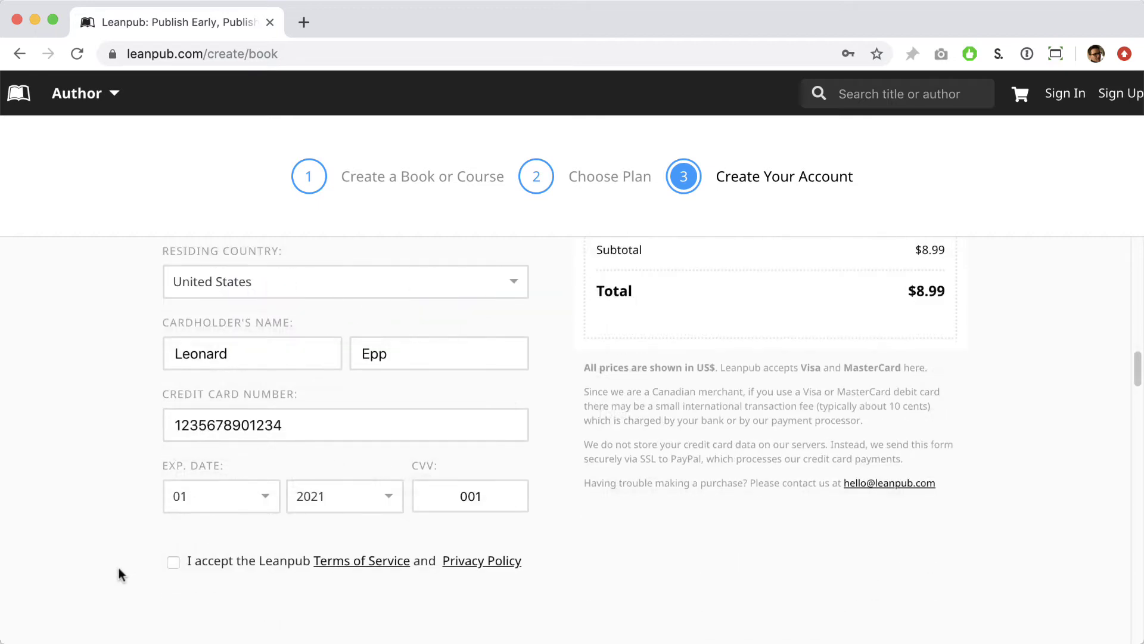
pyautogui.scroll(-2, 171, 569)
pyautogui.click(174, 422)
pyautogui.scroll(-2, 257, 497)
pyautogui.scroll(-3, 258, 498)
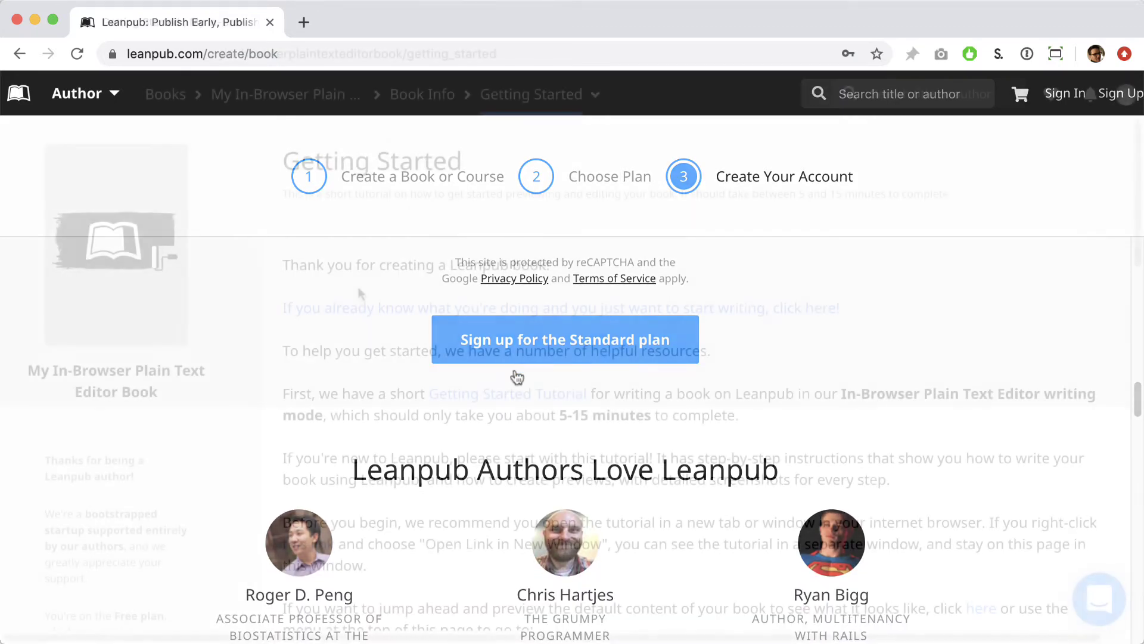
# Sign up for the Standard plan and skip the tutorial to reach the book's Write page
pyautogui.click(529, 358)
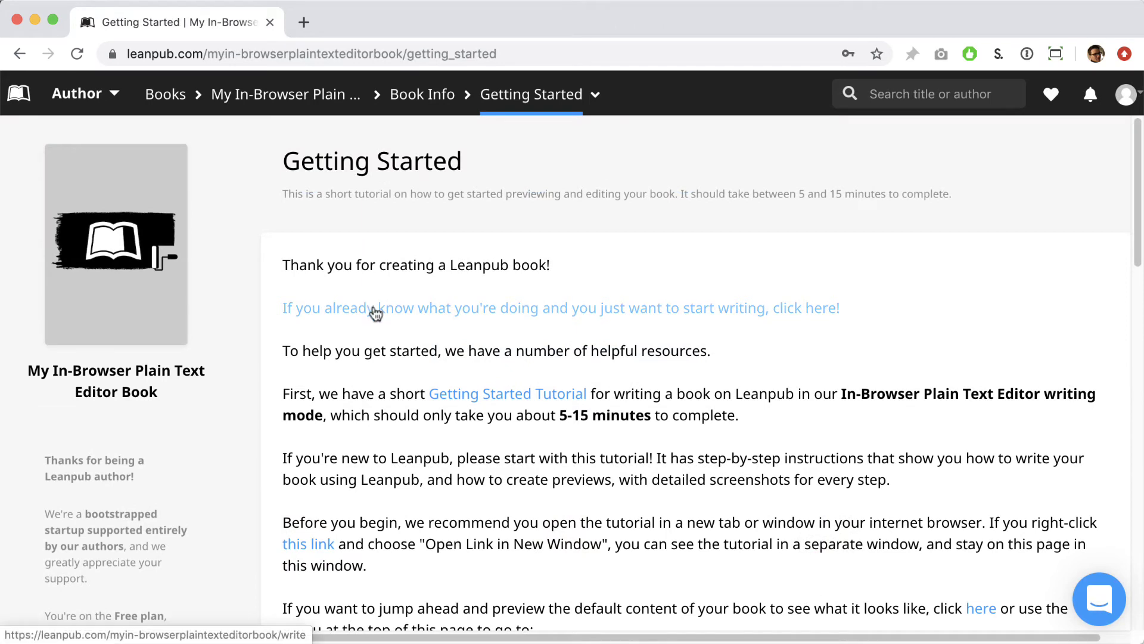
pyautogui.click(376, 310)
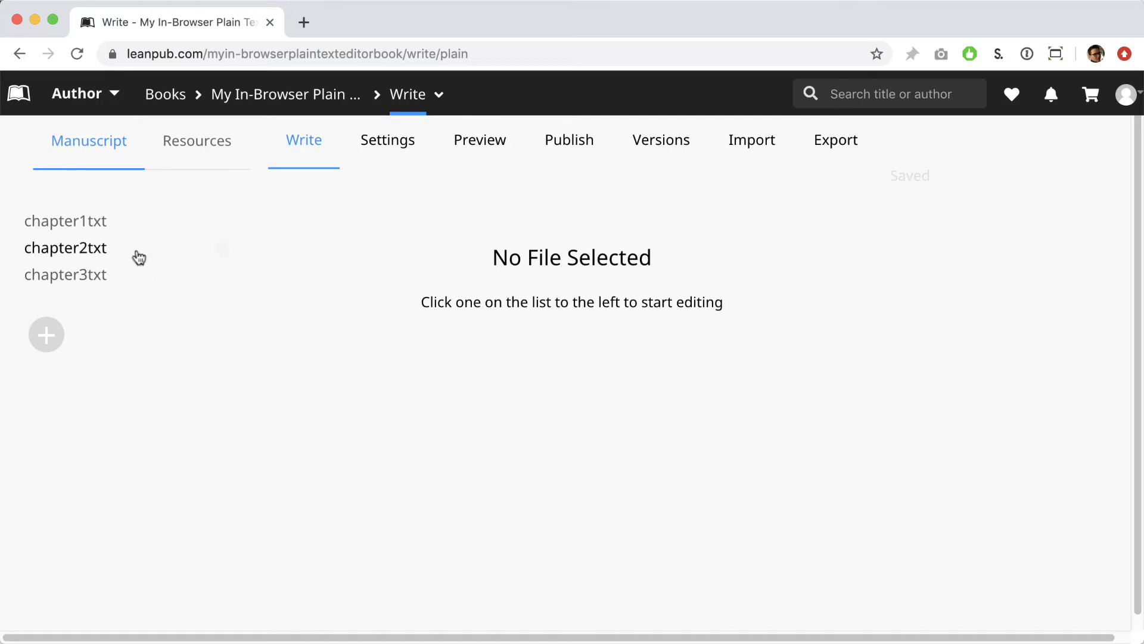
# Open chapter1.txt, then chapter2.txt to show Chapter Two's Markdown examples
pyautogui.click(99, 228)
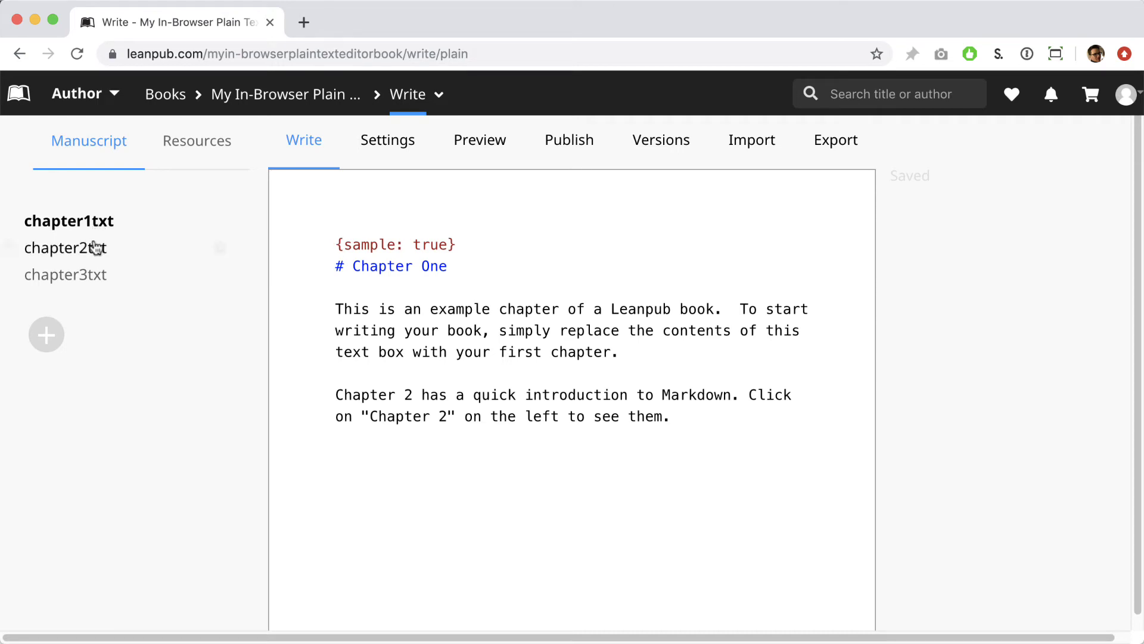
pyautogui.click(95, 249)
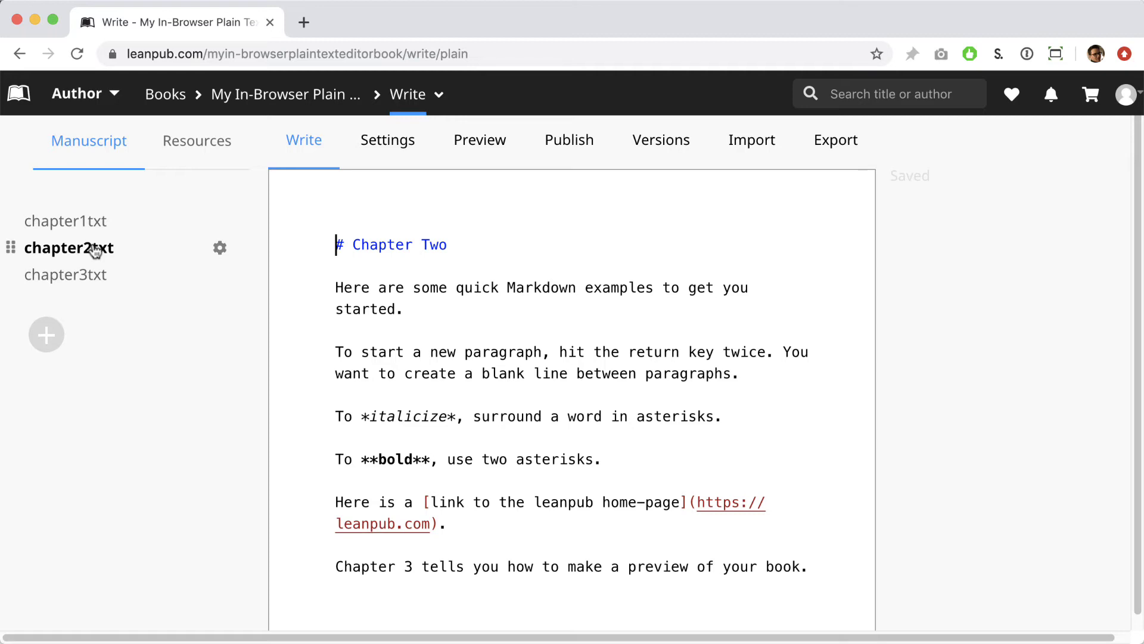
# Go to the book's Preview page and start generating a new preview
pyautogui.click(472, 149)
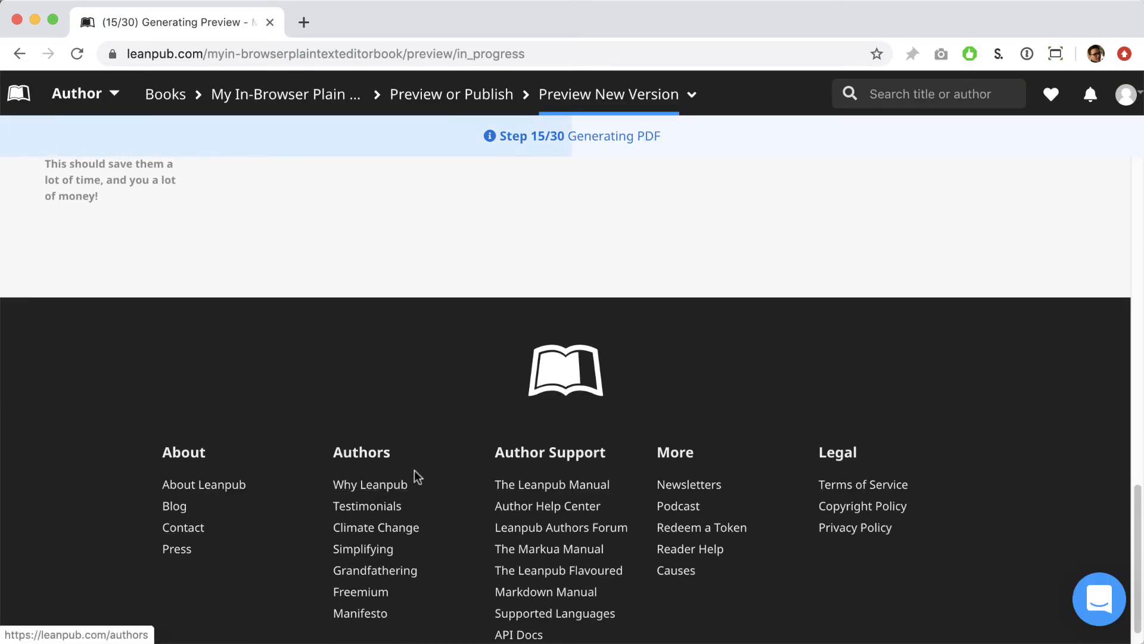
# Open the Leanpub Authors Forum in a new tab, then close it
pyautogui.tripleClick(518, 528)
pyautogui.rightClick(520, 528)
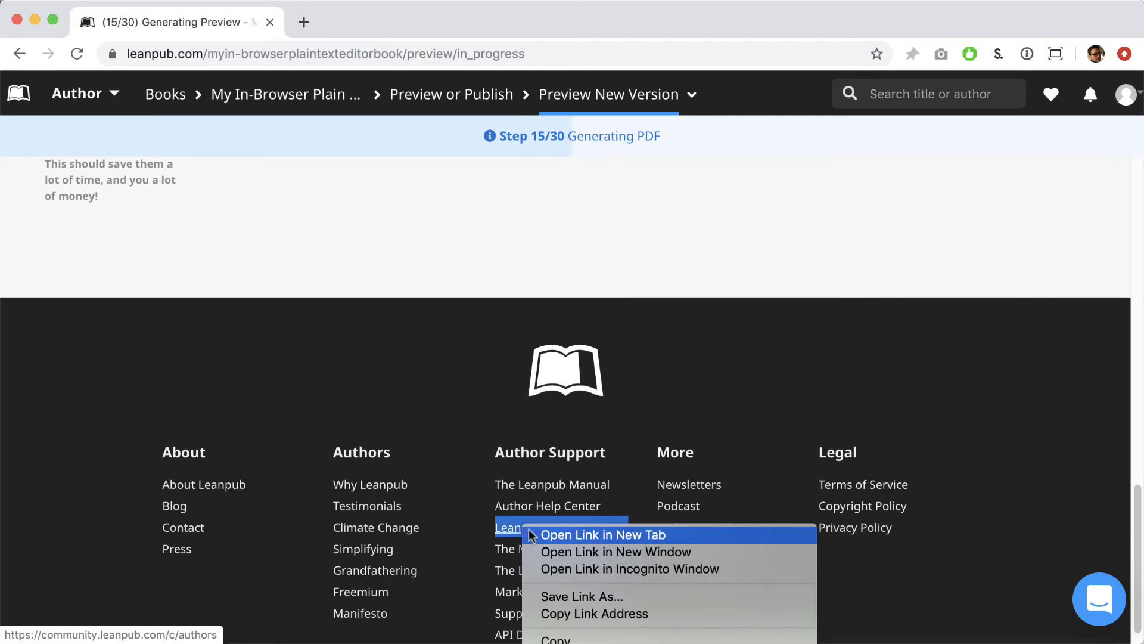
pyautogui.click(566, 533)
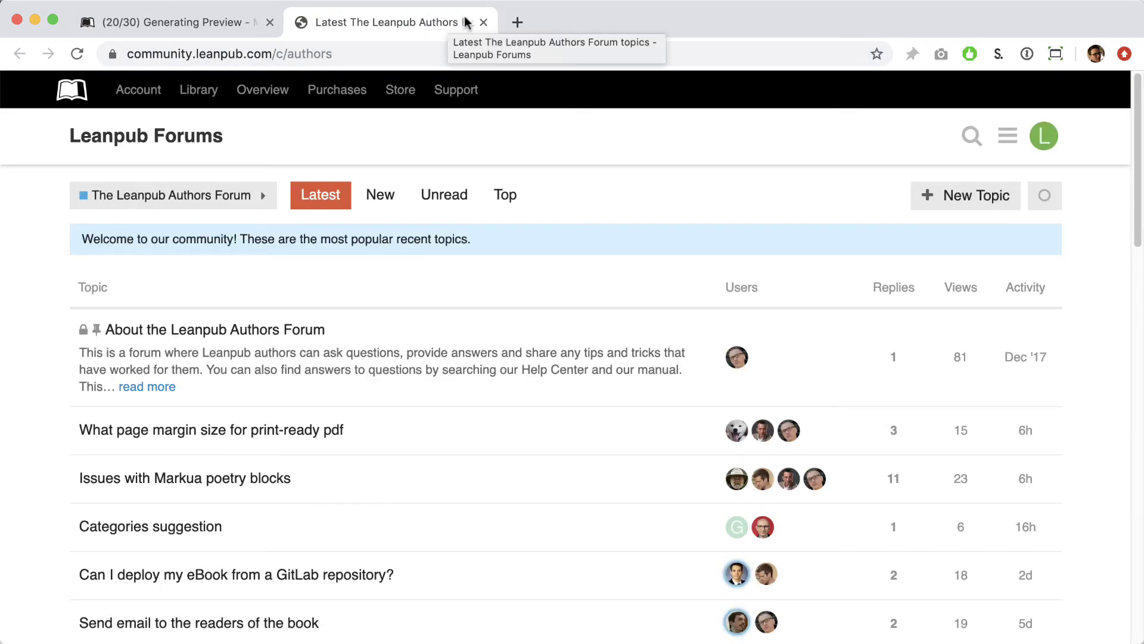
pyautogui.click(483, 22)
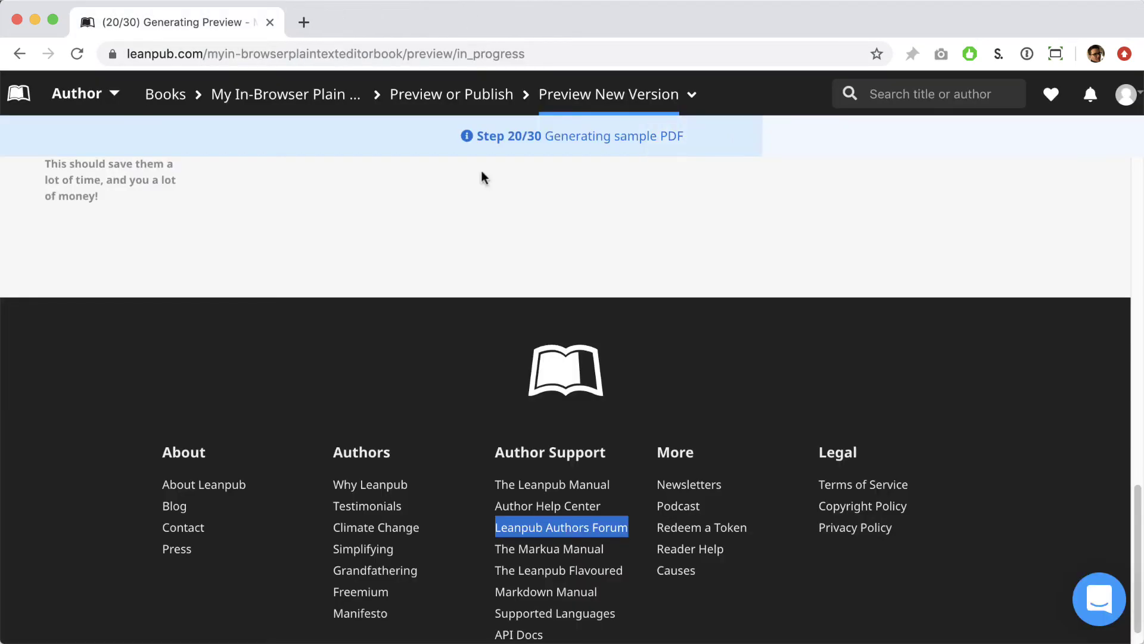
# Open The Markua Manual in a new tab, view it, then close it
pyautogui.rightClick(574, 547)
pyautogui.click(620, 552)
pyautogui.click(384, 22)
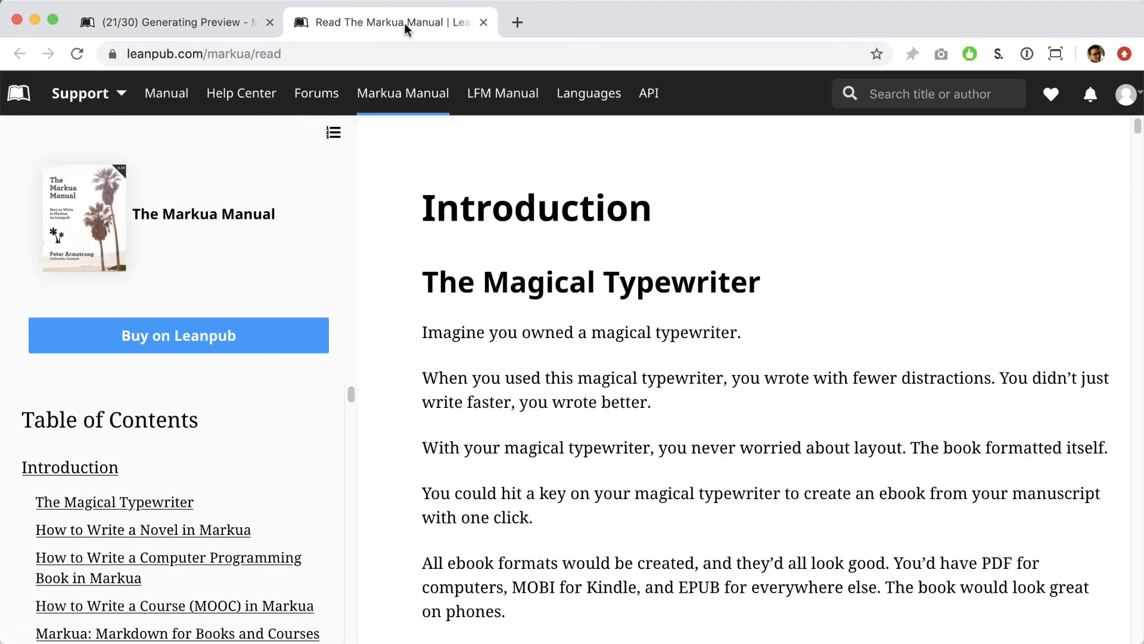
pyautogui.click(483, 22)
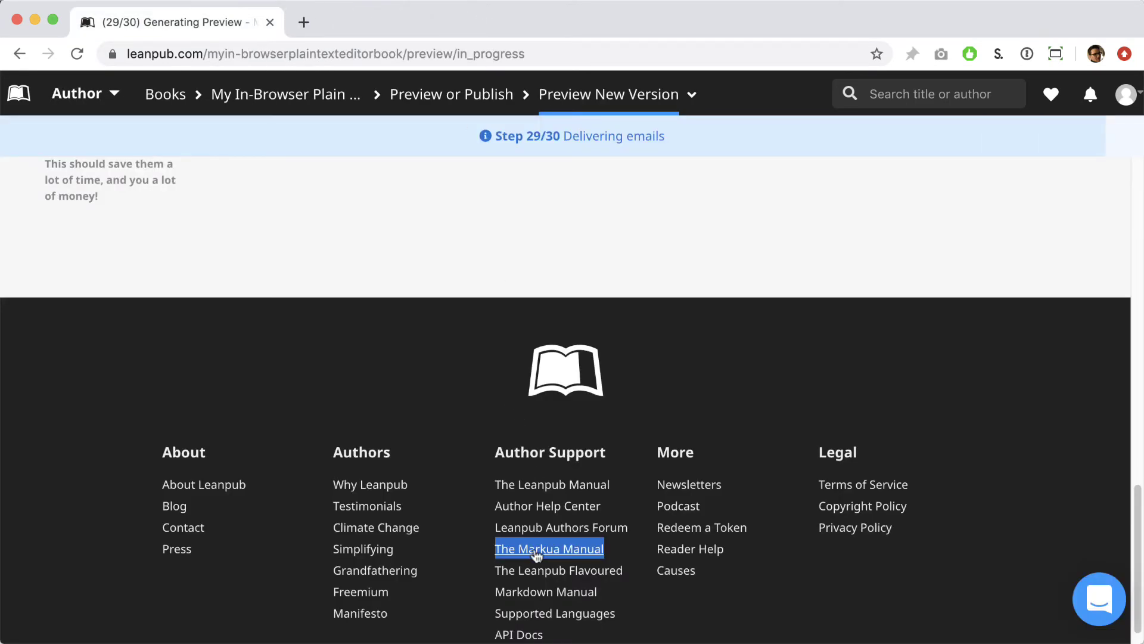
# Open the Author Help Center in a new tab, then close it to return to the preview
pyautogui.rightClick(566, 510)
pyautogui.click(581, 518)
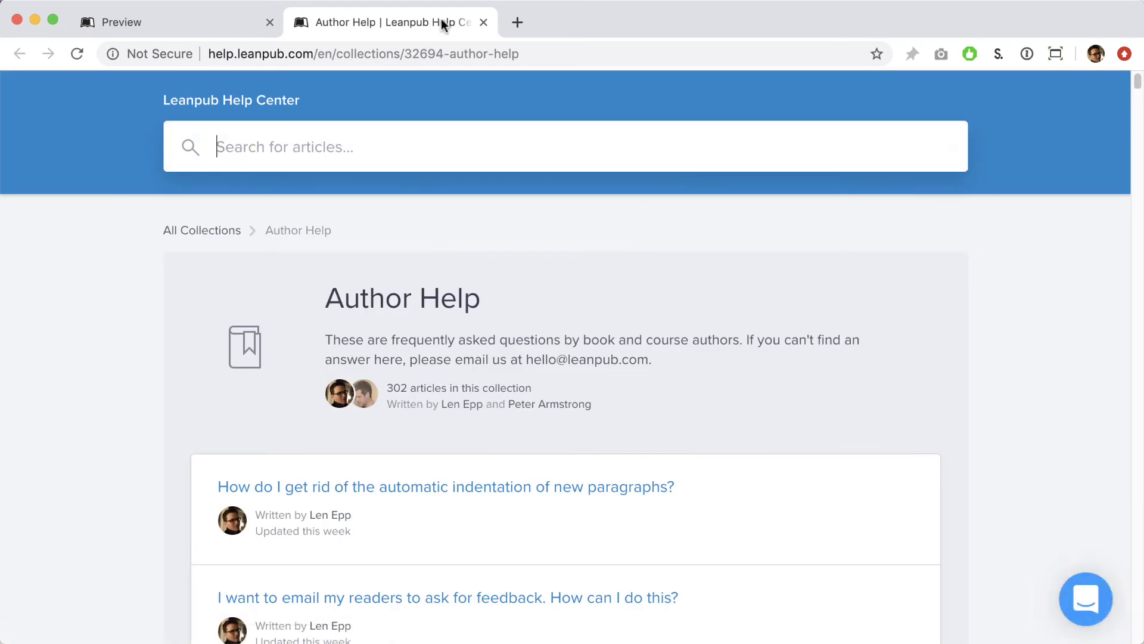
pyautogui.click(483, 22)
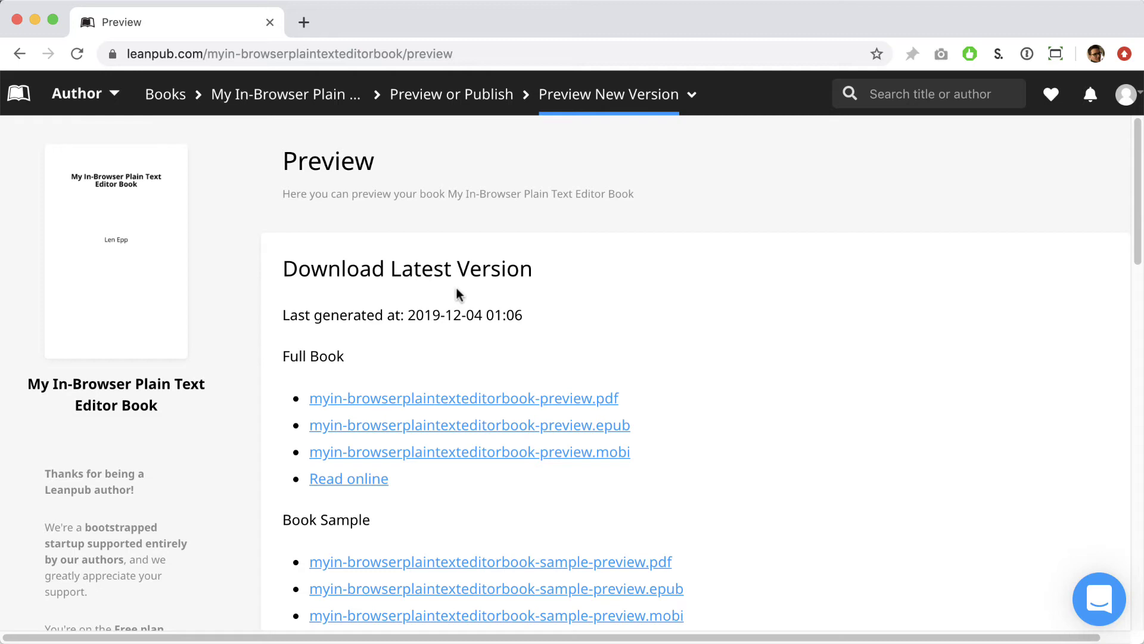
# Open the full-book preview PDF myin-browserplaintexteditorbook-preview.pdf
pyautogui.click(383, 398)
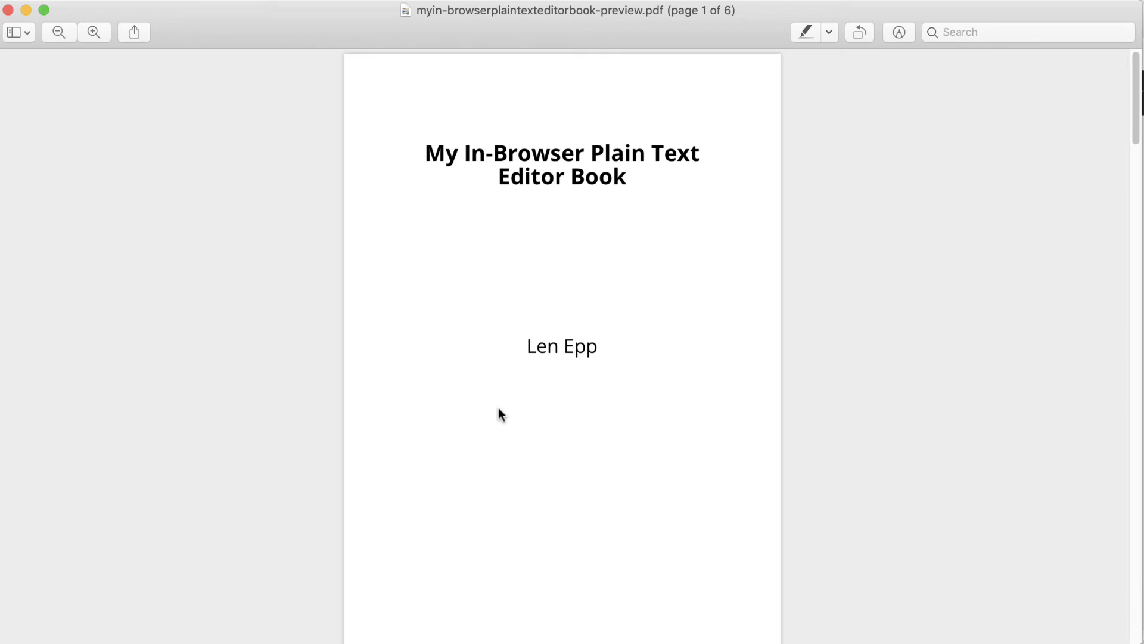
# Scroll the PDF from the title page through Contents to Chapter One, then return to Chrome
pyautogui.scroll(-10, 498, 408)
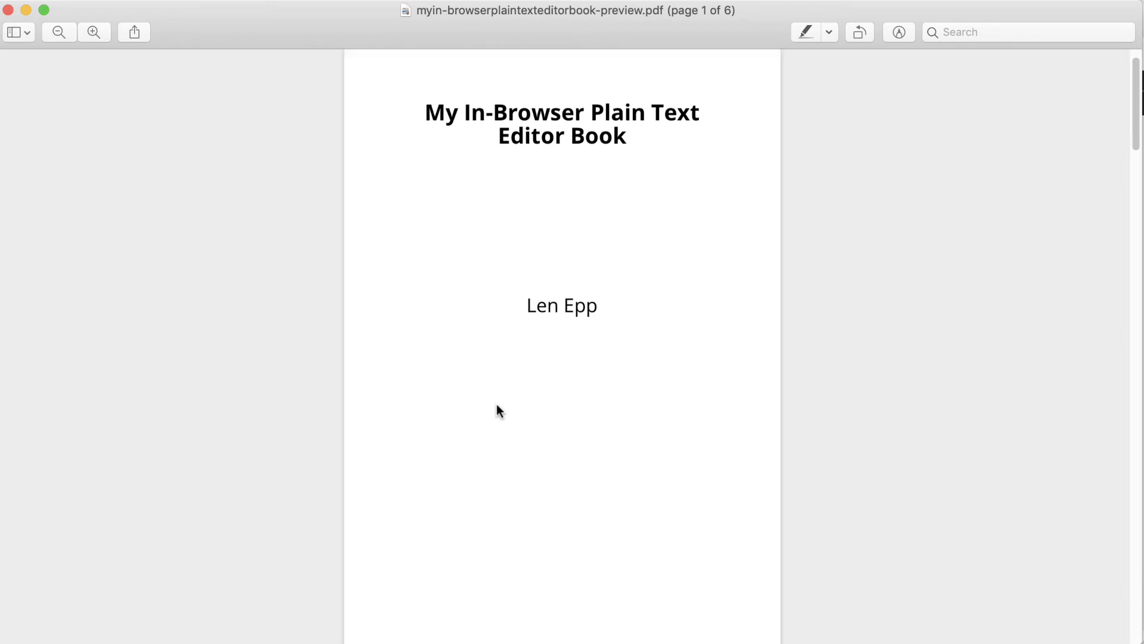
pyautogui.scroll(-3, 500, 397)
pyautogui.scroll(-15, 501, 397)
pyautogui.scroll(-8, 501, 394)
pyautogui.scroll(-4, 498, 393)
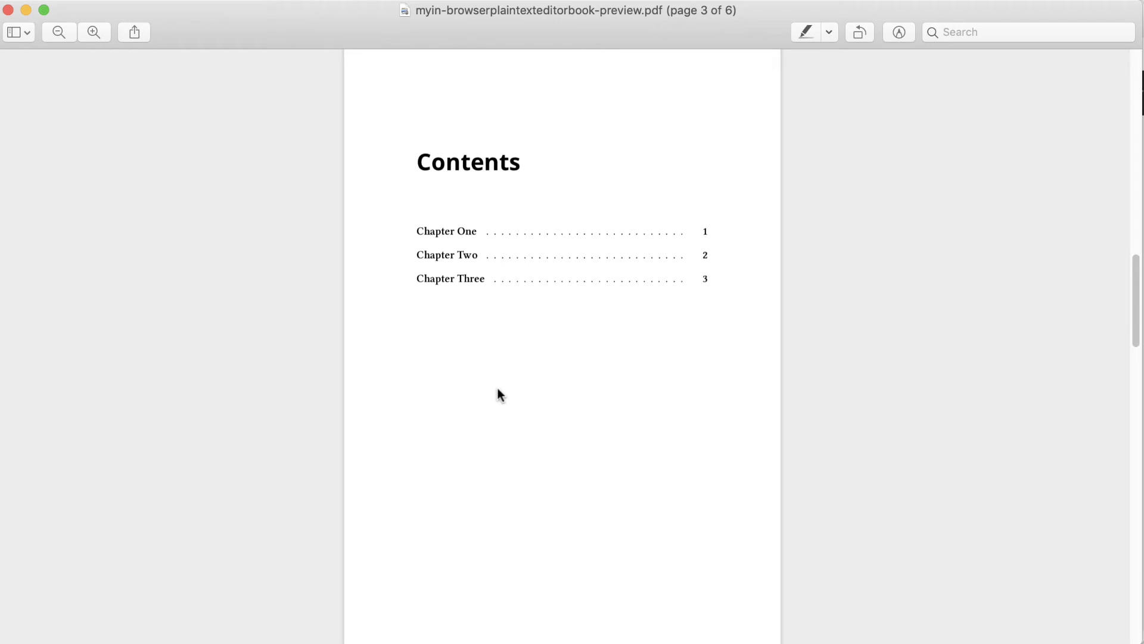
pyautogui.scroll(-19, 497, 390)
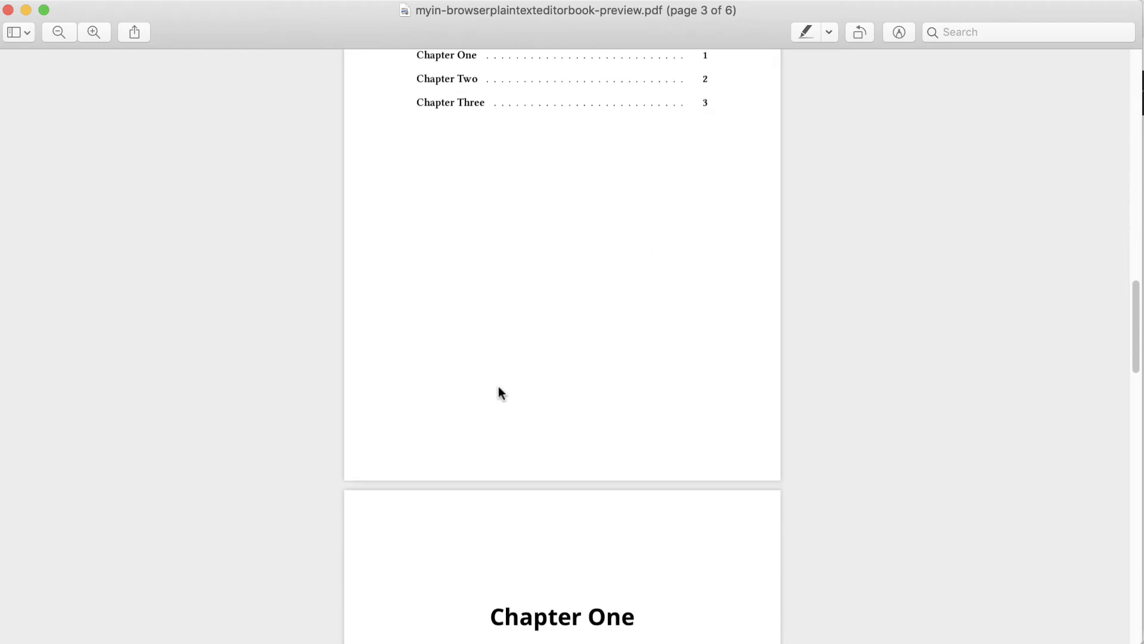
pyautogui.scroll(-6, 500, 386)
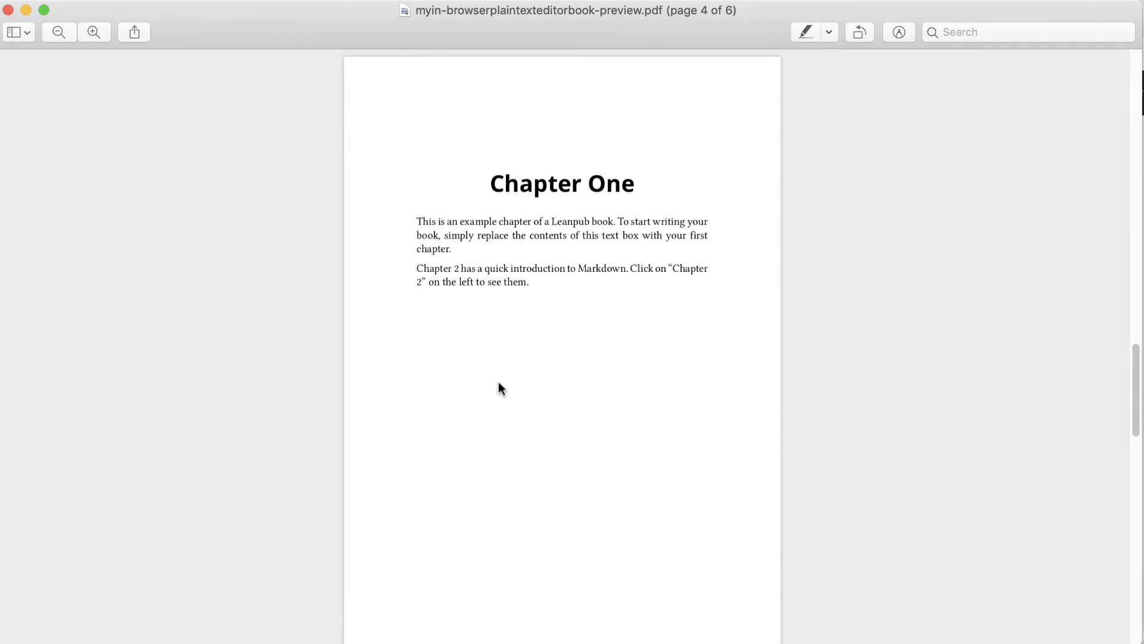
pyautogui.press('super+Tab')
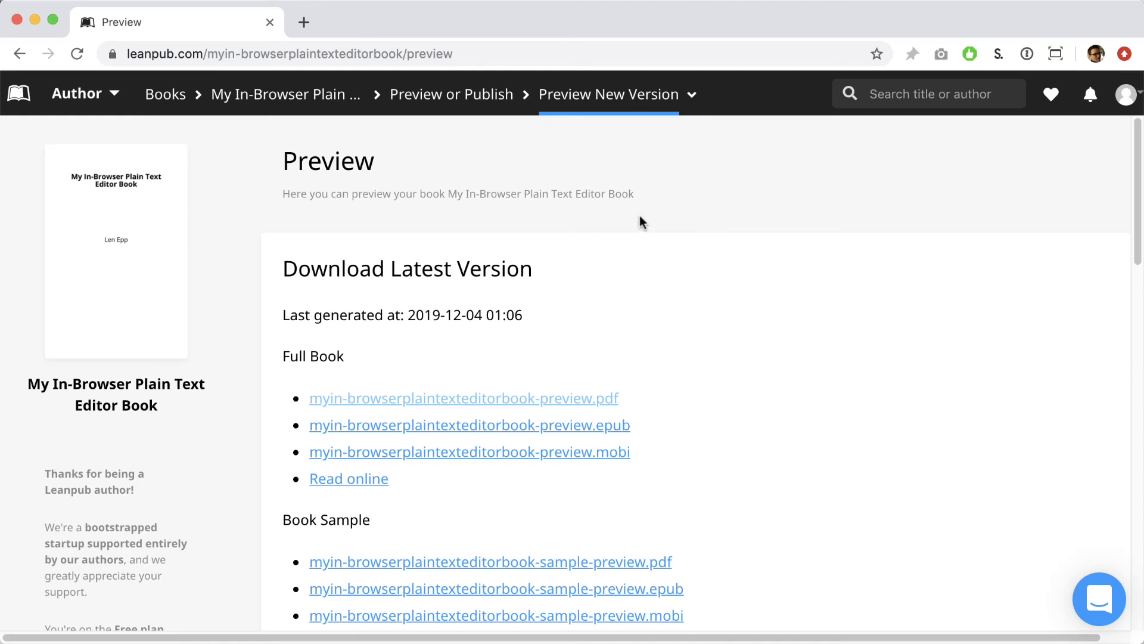
# Back on the Write page, open chapter1txt and add a closing paragraph 'Hello World!'
pyautogui.click(648, 111)
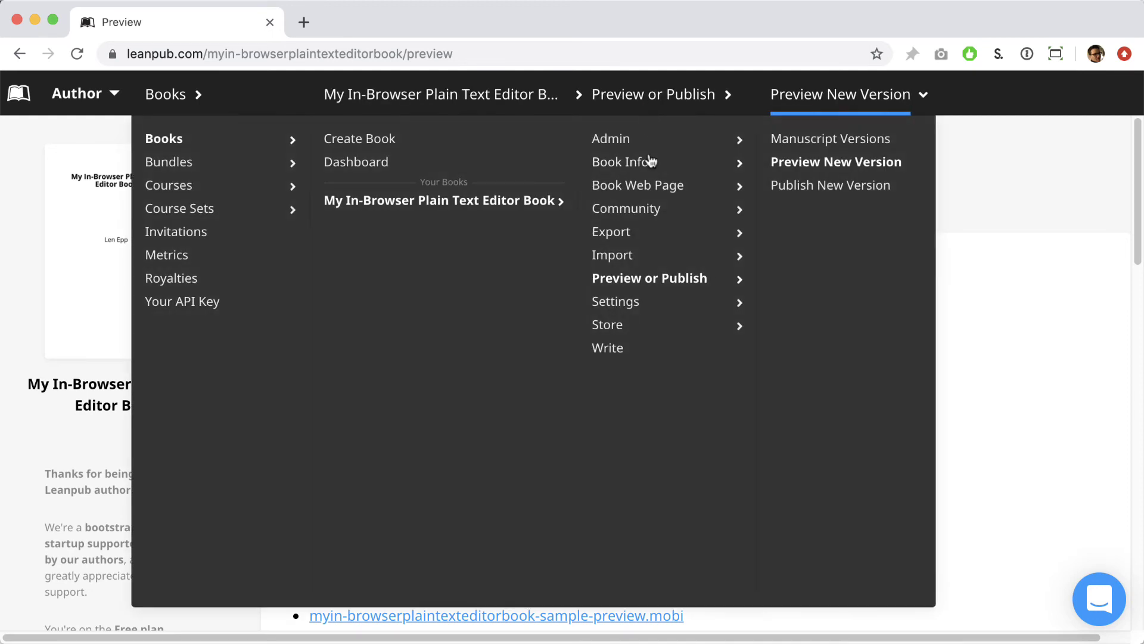
pyautogui.click(616, 351)
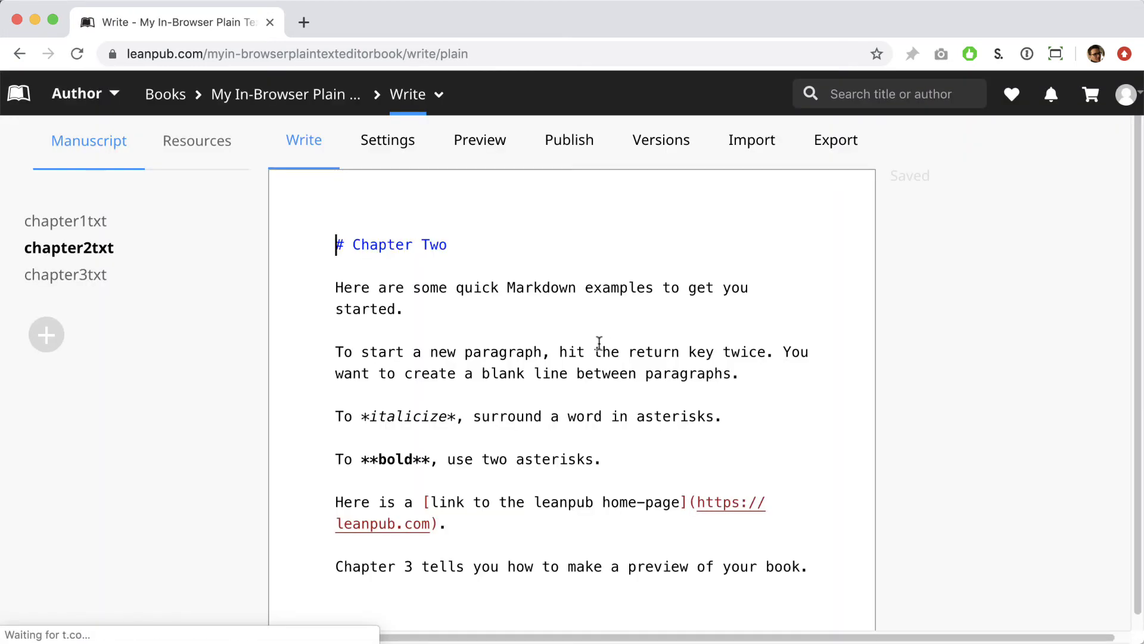
pyautogui.click(102, 223)
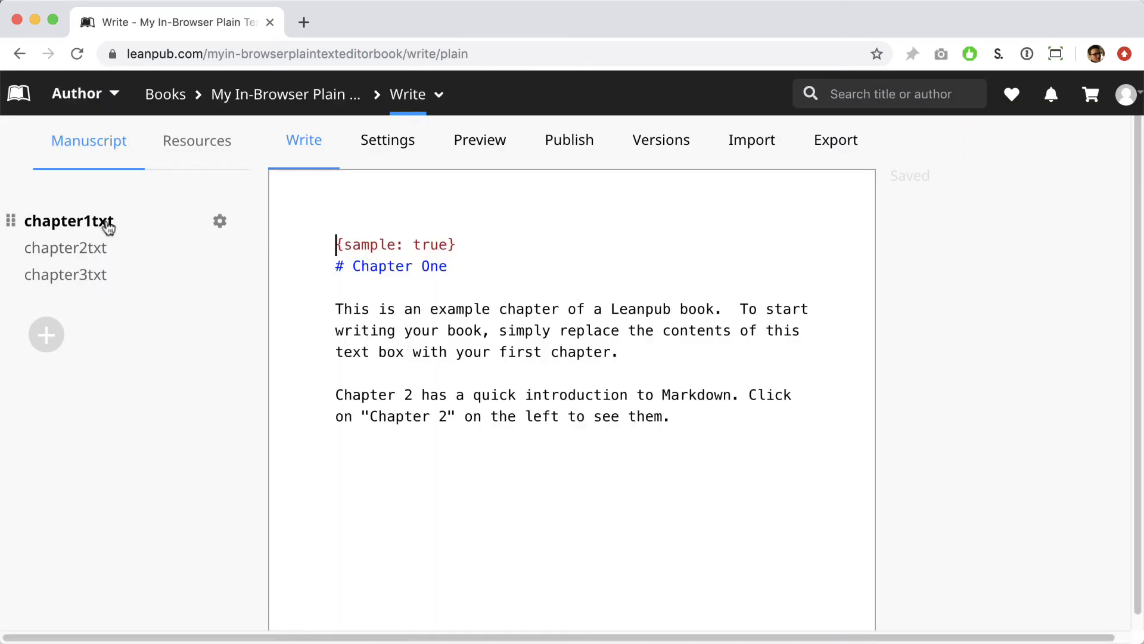
pyautogui.click(668, 416)
pyautogui.press('Return')
pyautogui.press('Return')
pyautogui.write('Hello')
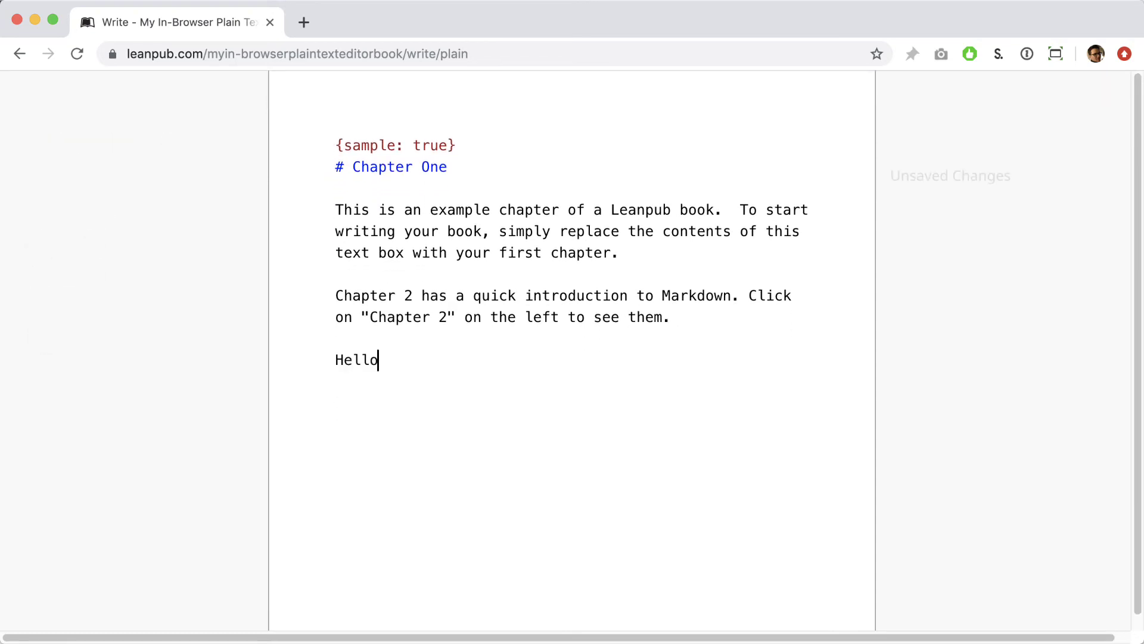
pyautogui.write(' World!')
# Delete the chapter3txt file from its file settings and confirm the deletion
pyautogui.moveTo(73, 358)
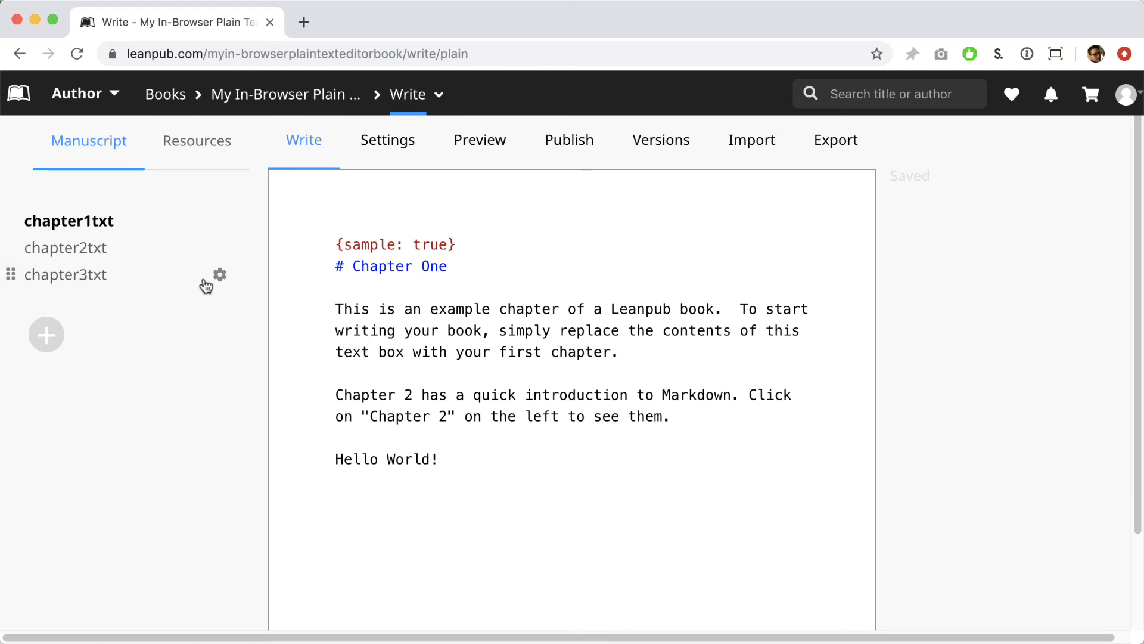
pyautogui.click(219, 277)
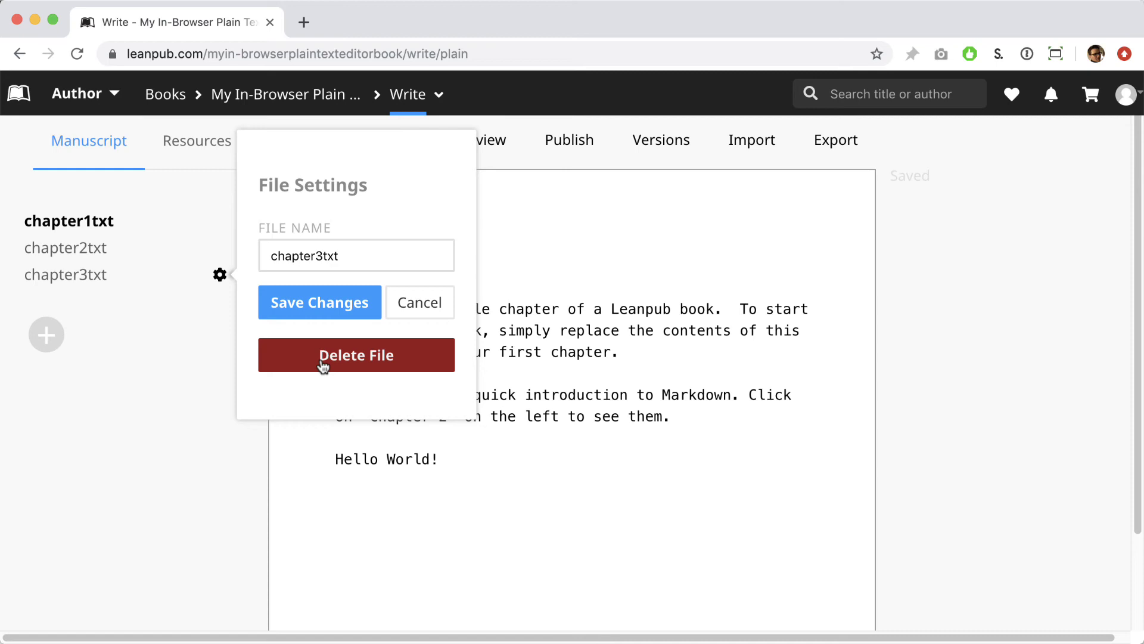
pyautogui.click(323, 361)
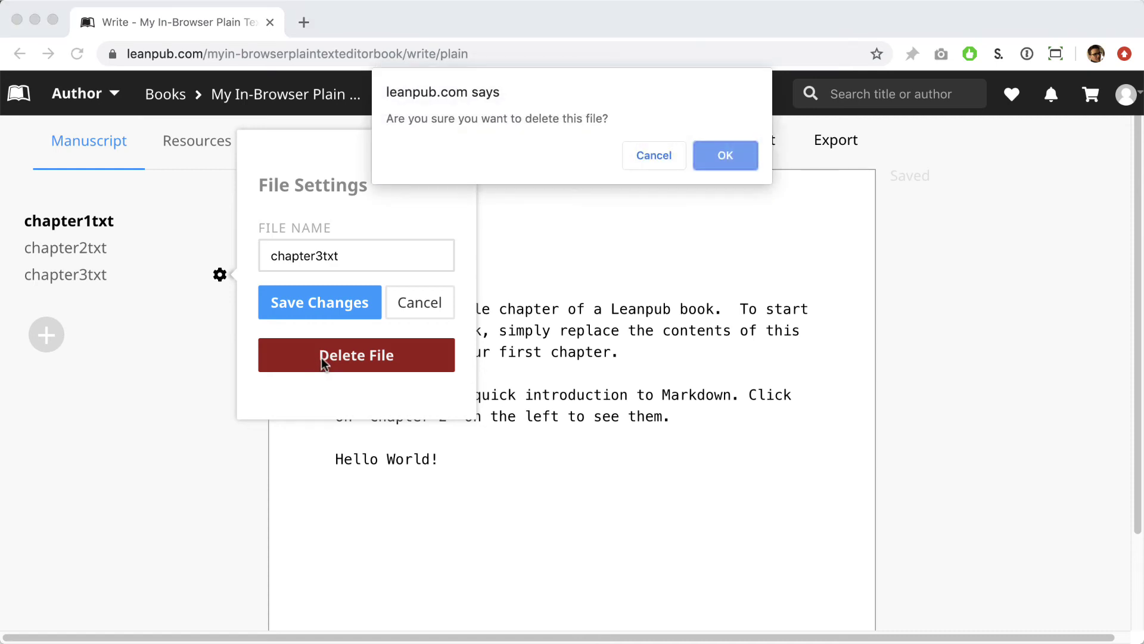
pyautogui.click(725, 156)
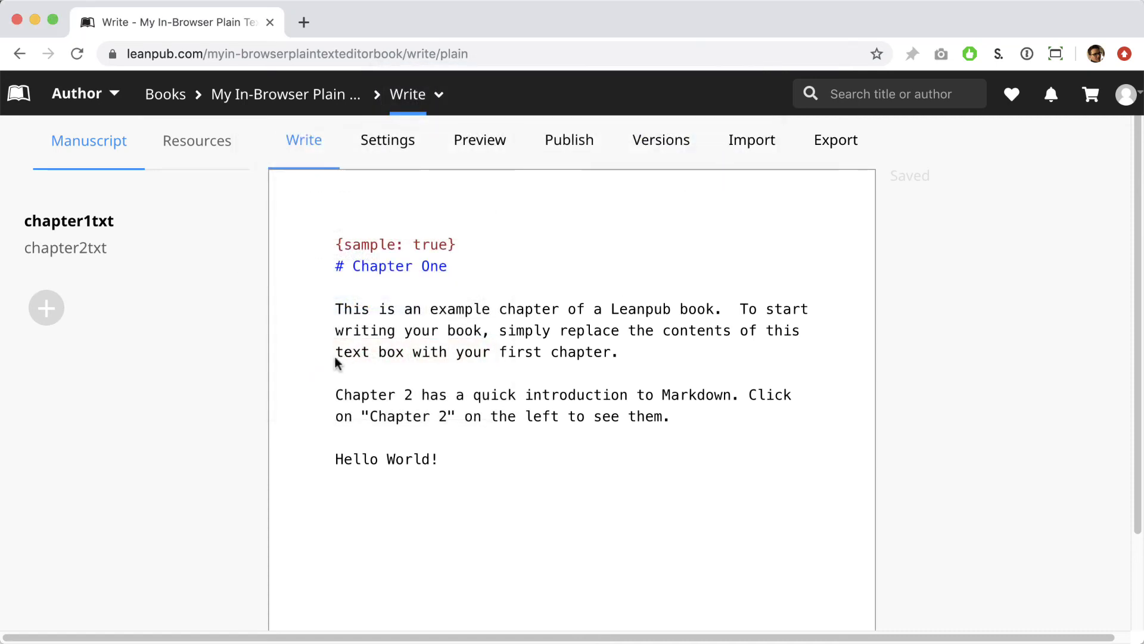
# Create a Conclusion file with heading '# Conclusion' and 'This book is **done** and ready for *the world to see*, hooray!'
pyautogui.click(44, 316)
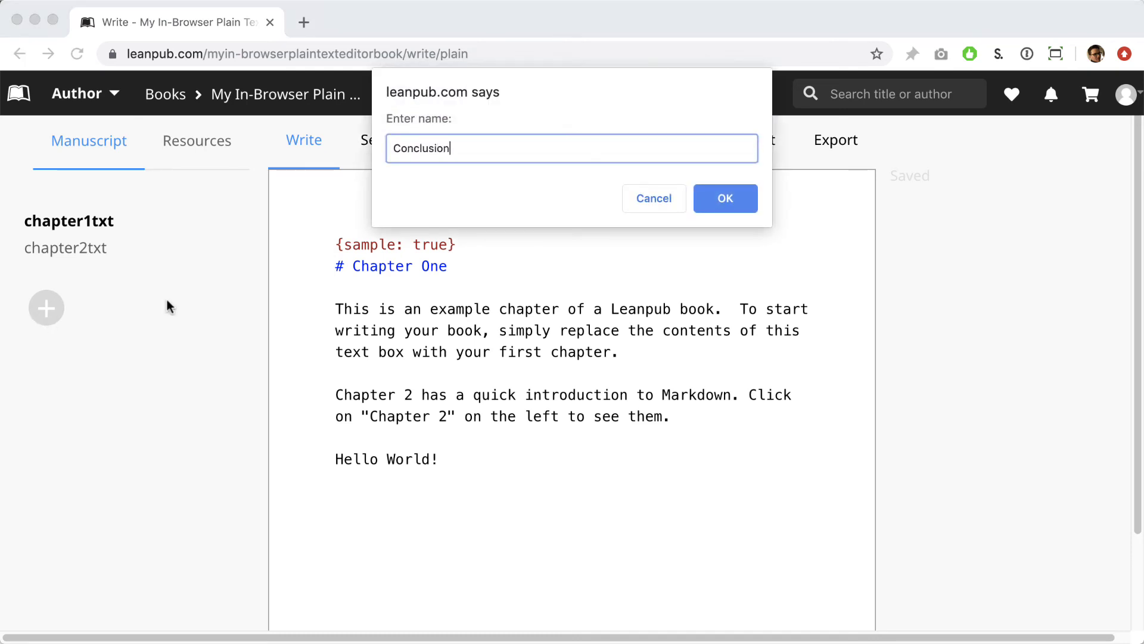
pyautogui.click(738, 202)
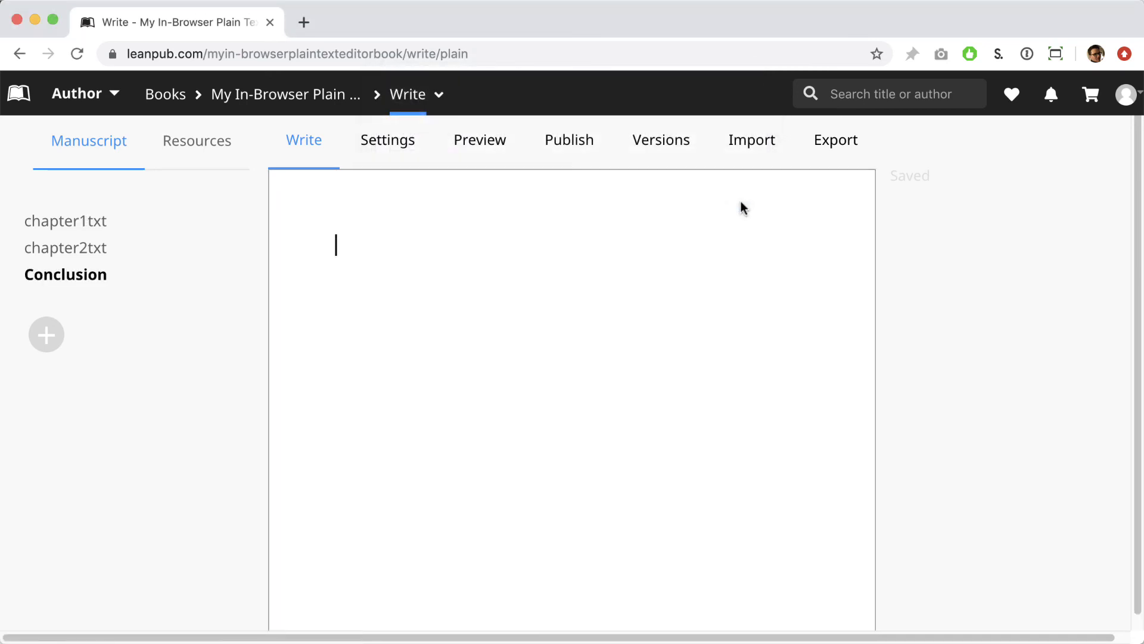
pyautogui.click(644, 230)
pyautogui.write('# Con')
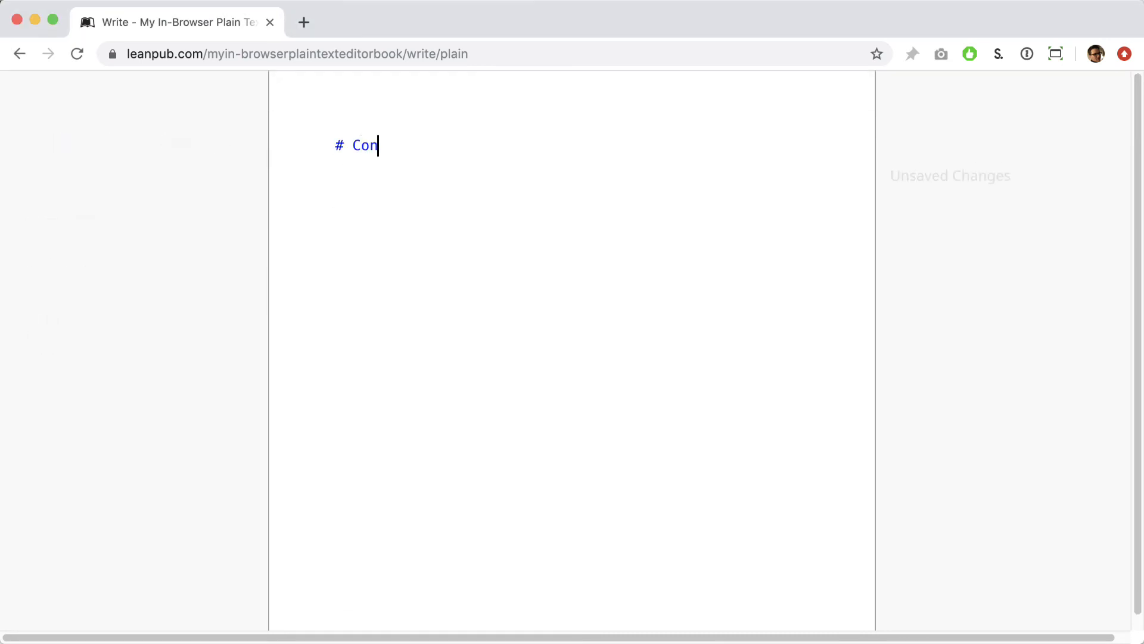
pyautogui.write('clusion')
pyautogui.press('Return')
pyautogui.press('Return')
pyautogui.write('This book is **d')
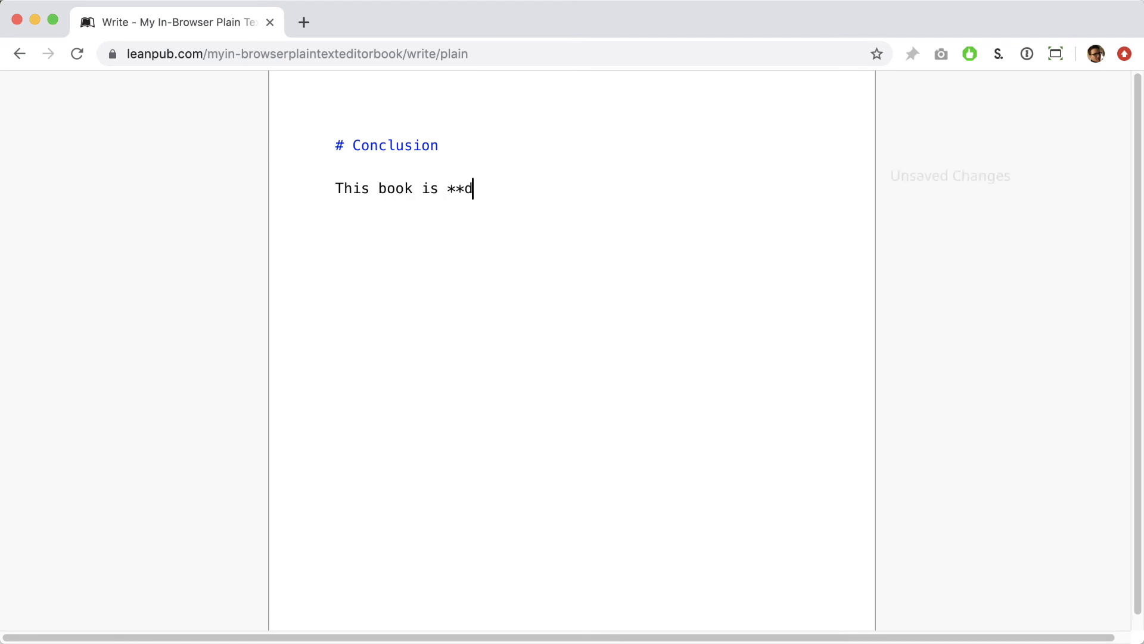
pyautogui.write('one** and ready')
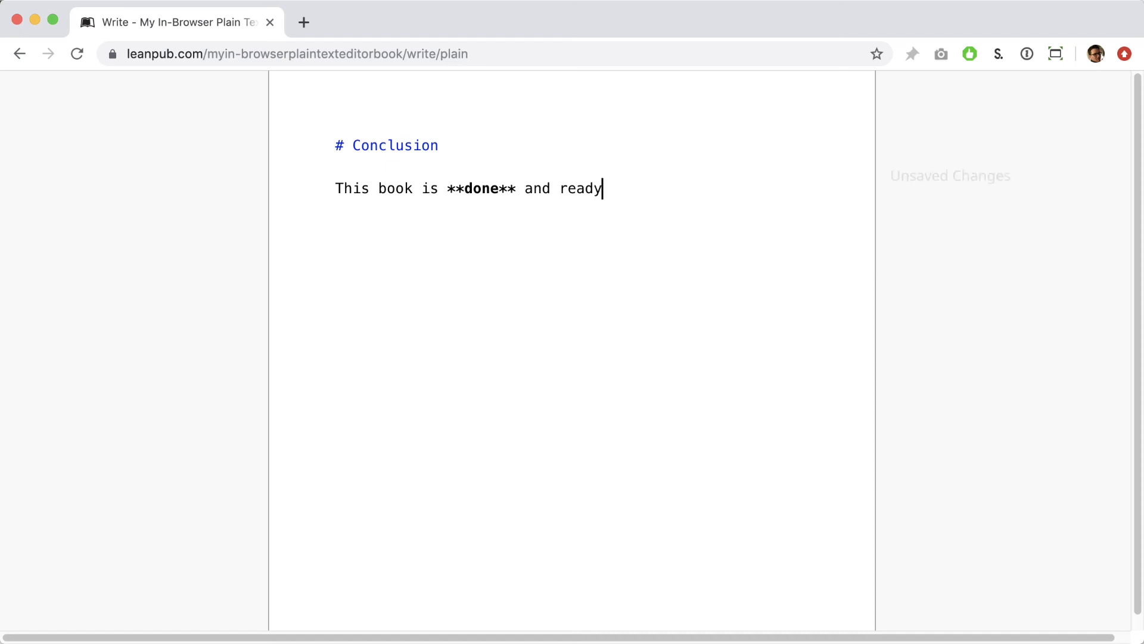
pyautogui.write(' for *the world')
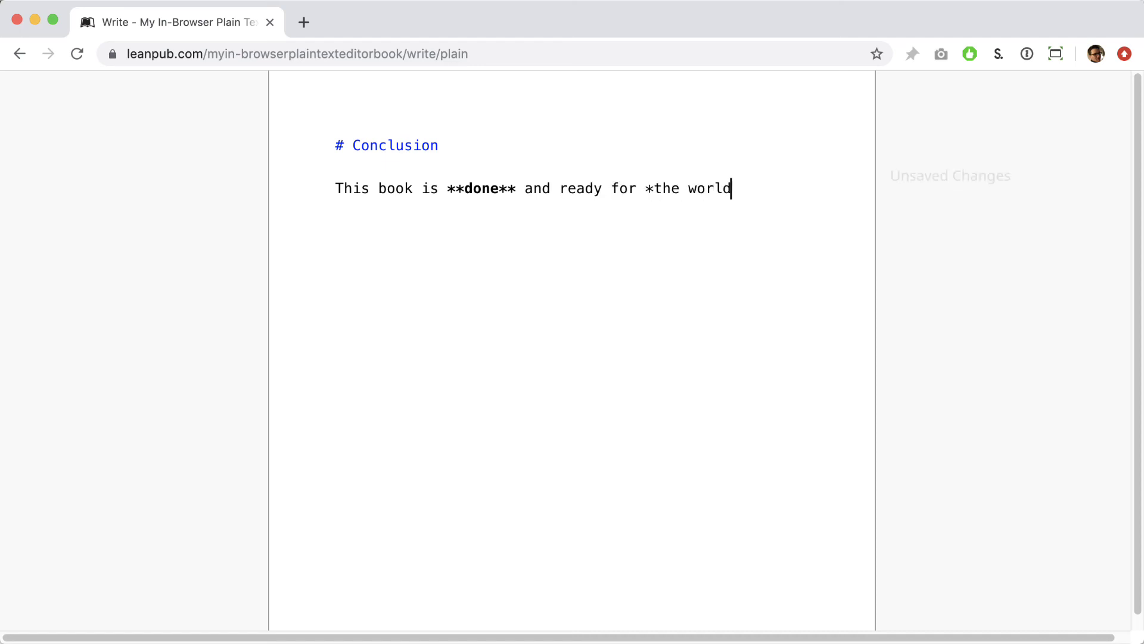
pyautogui.write(' to see*')
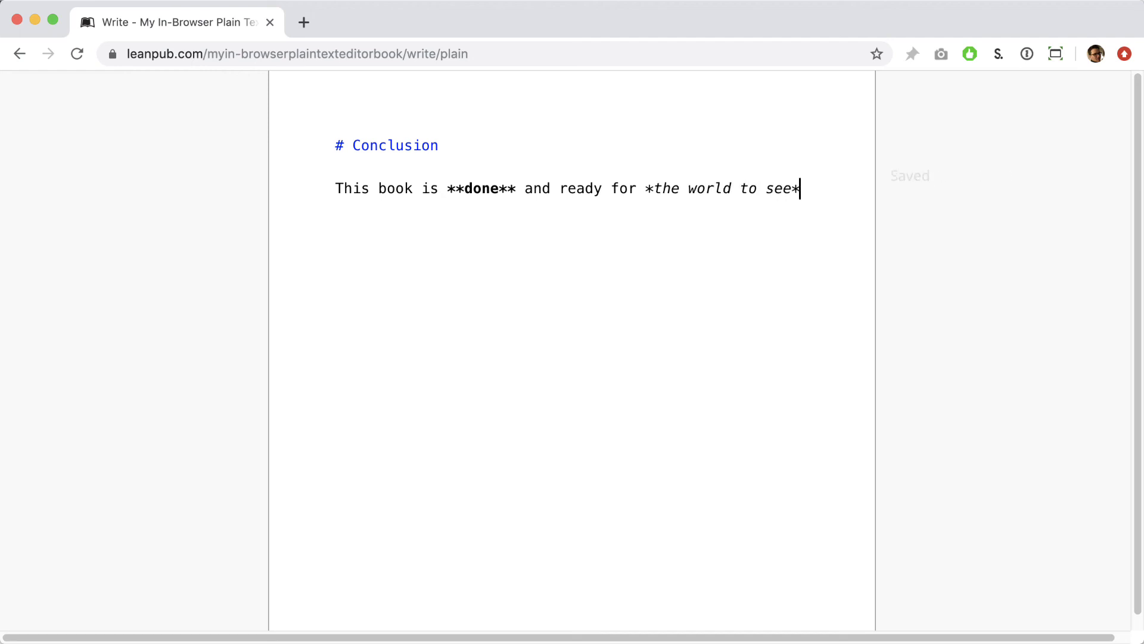
pyautogui.write(', hooray!')
# Start Create Preview and browse the Frontmatter podcast page while the preview builds
pyautogui.moveTo(85, 303)
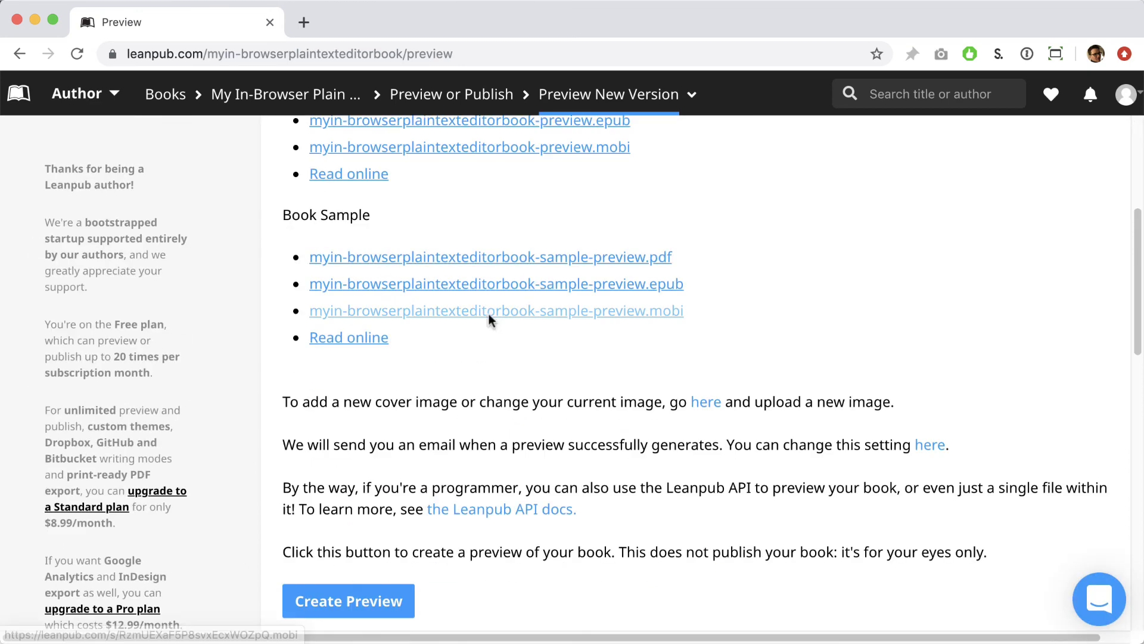
pyautogui.click(387, 461)
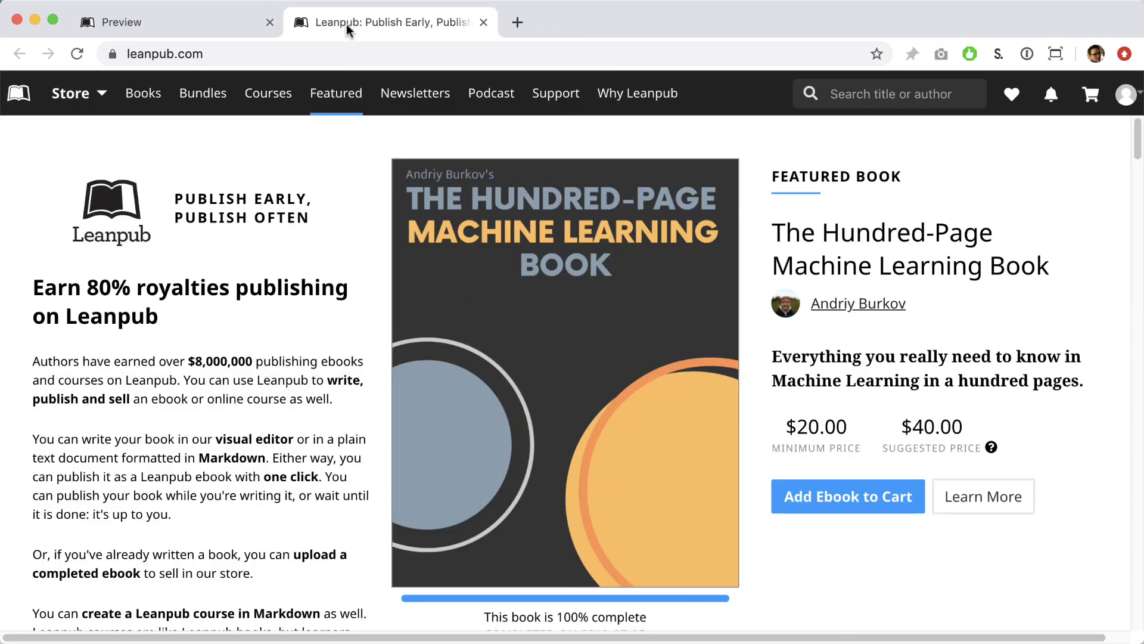
pyautogui.click(488, 103)
pyautogui.scroll(-6, 471, 274)
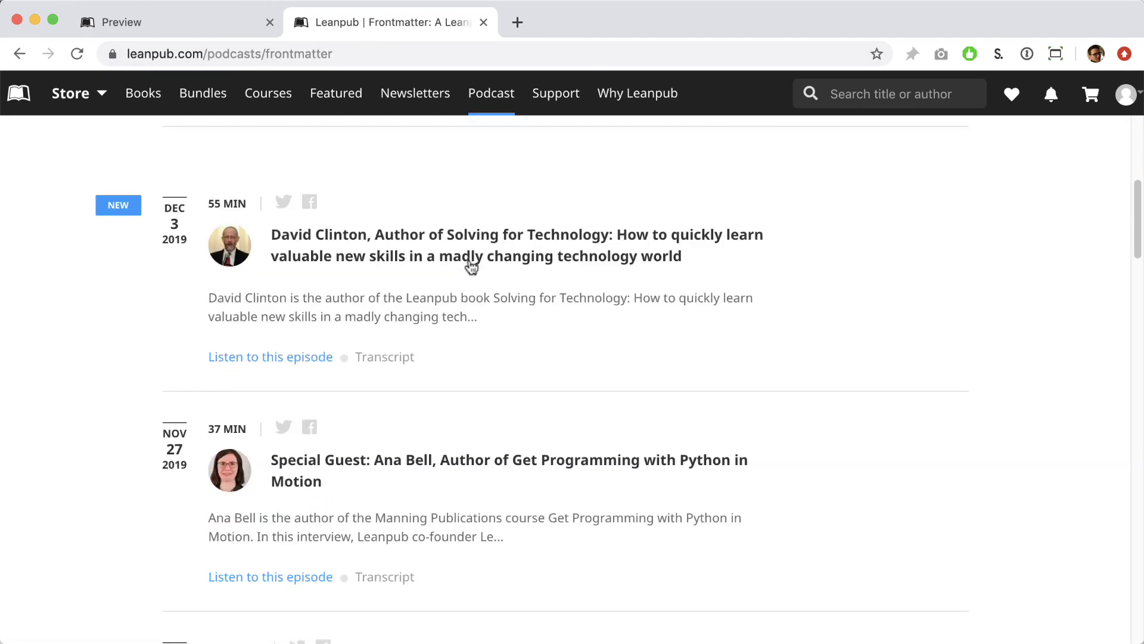
pyautogui.scroll(-10, 472, 266)
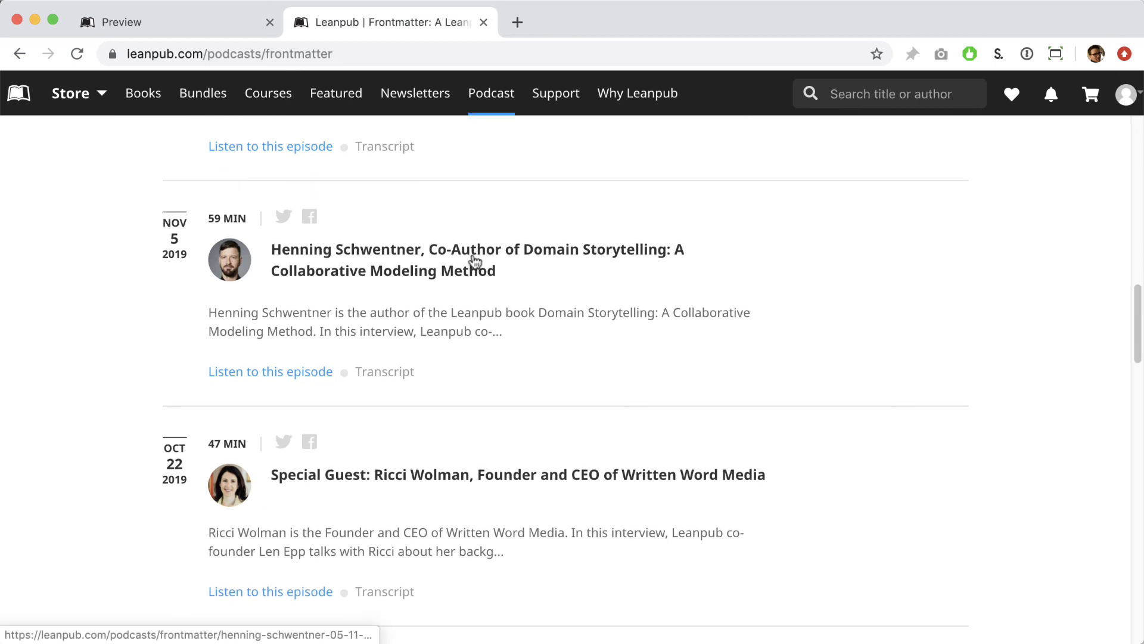
pyautogui.scroll(-2, 475, 261)
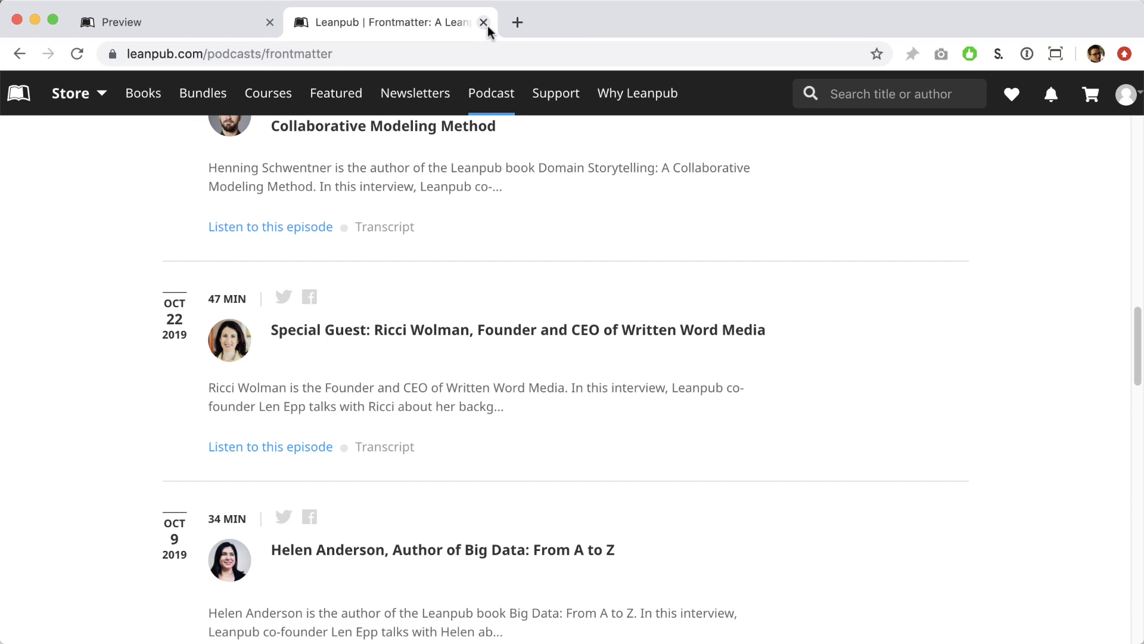
# Open the new preview PDF and scroll through it, highlighting 'Hello World!' and reaching the Conclusion chapter
pyautogui.click(484, 23)
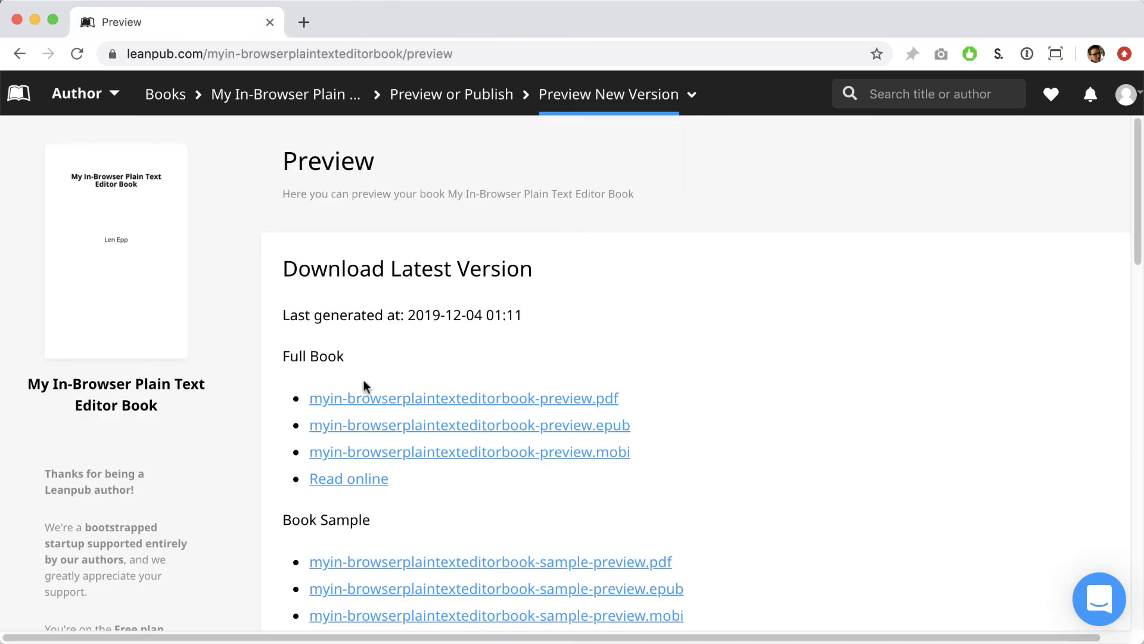
pyautogui.click(374, 399)
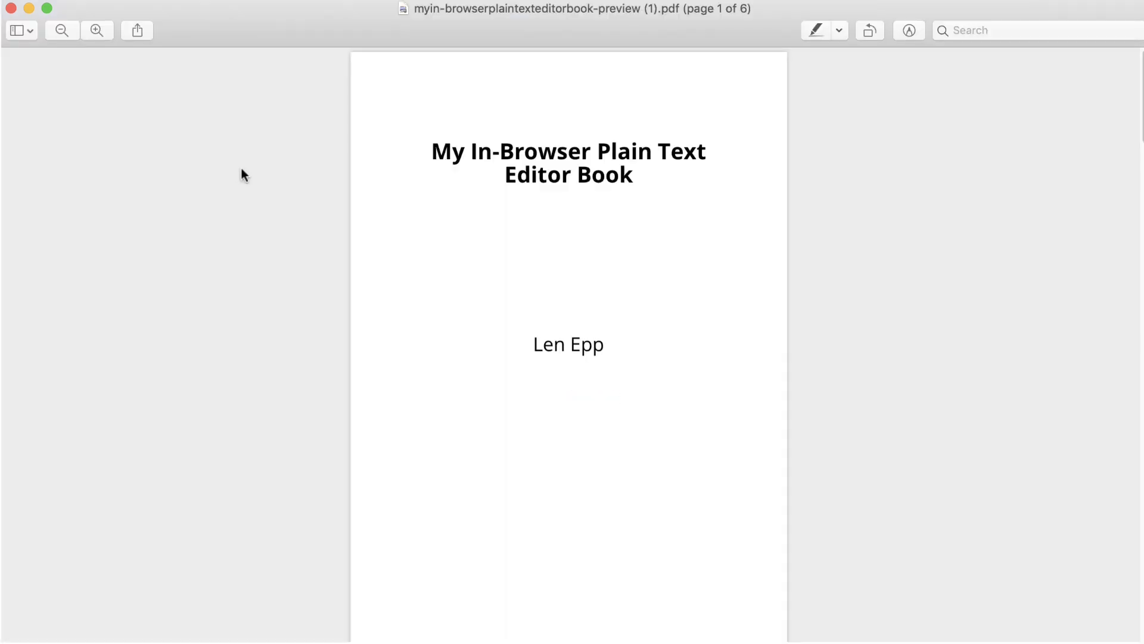
pyautogui.scroll(-10, 242, 168)
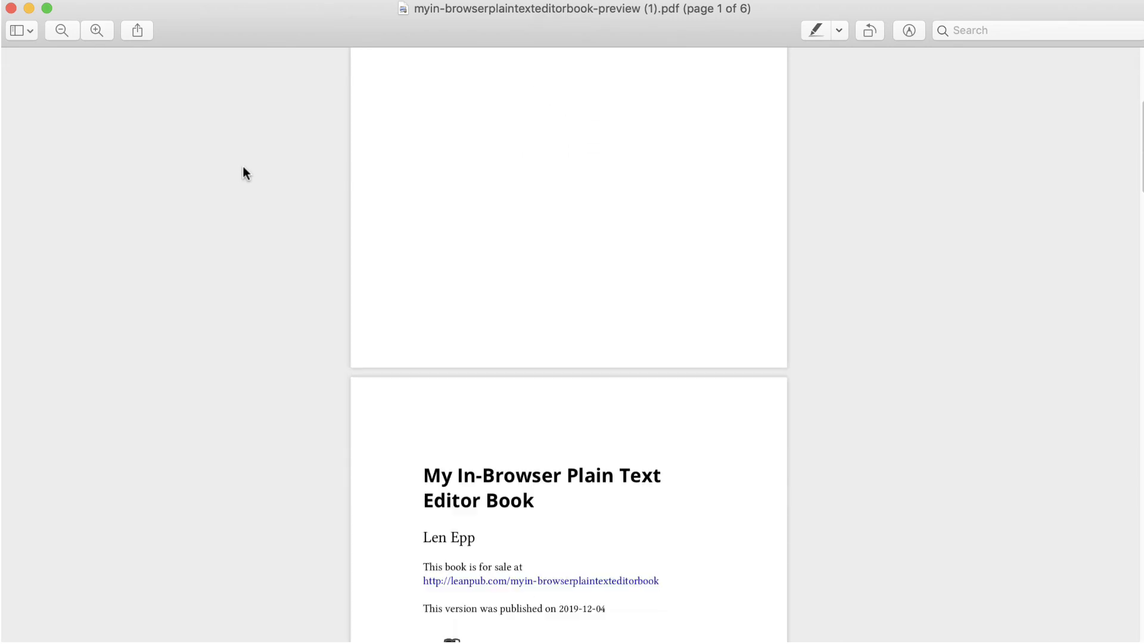
pyautogui.scroll(-15, 243, 162)
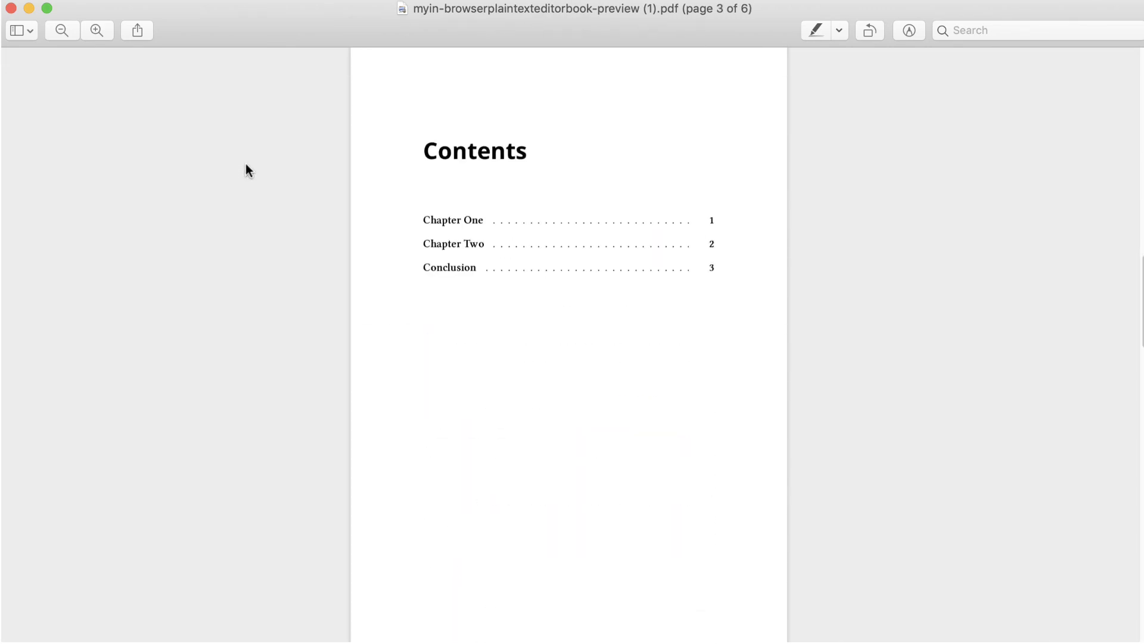
pyautogui.scroll(-8, 247, 165)
pyautogui.moveTo(496, 278); pyautogui.dragTo(430, 263)
pyautogui.scroll(-10, 338, 305)
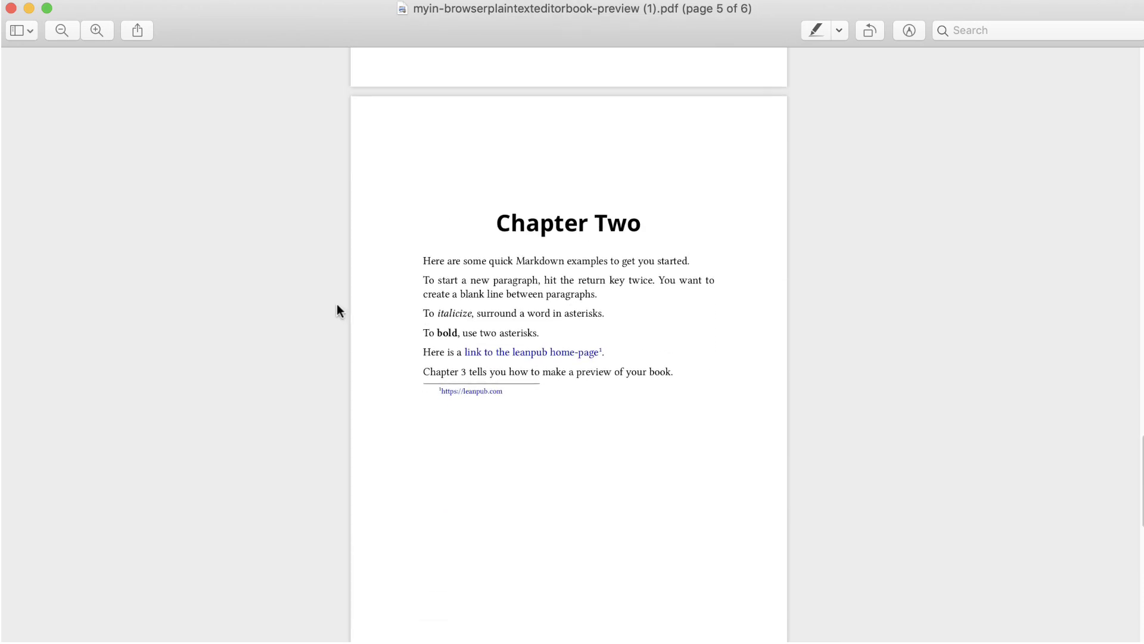
pyautogui.scroll(-10, 338, 304)
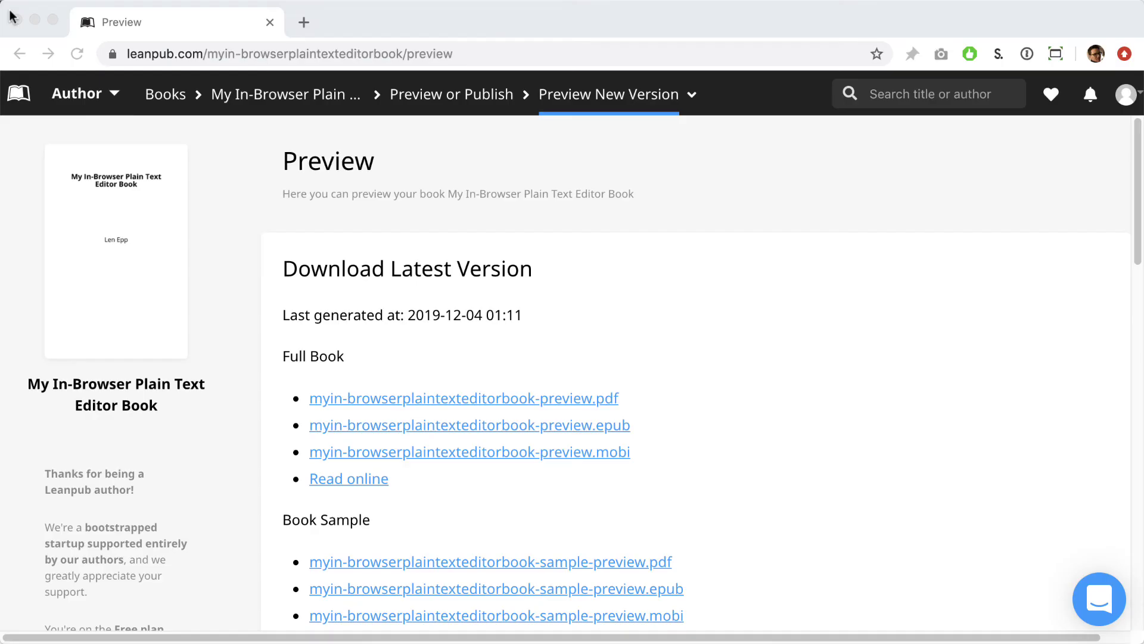
# Go to the Book Overview page through the breadcrumb's Book Info submenu
pyautogui.click(601, 115)
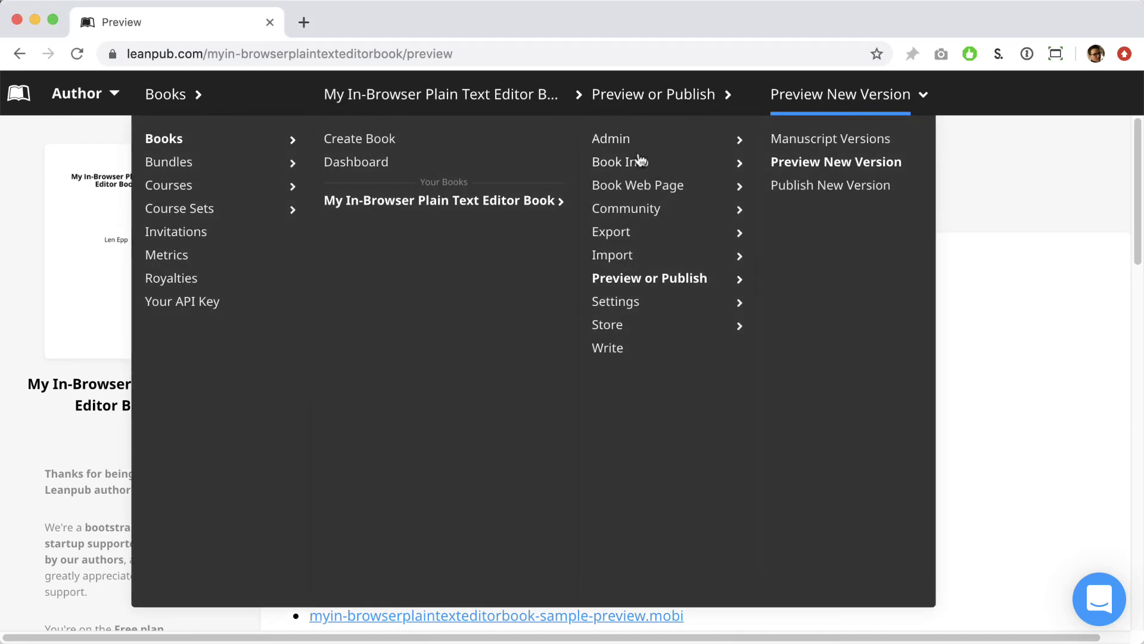
pyautogui.moveTo(643, 168)
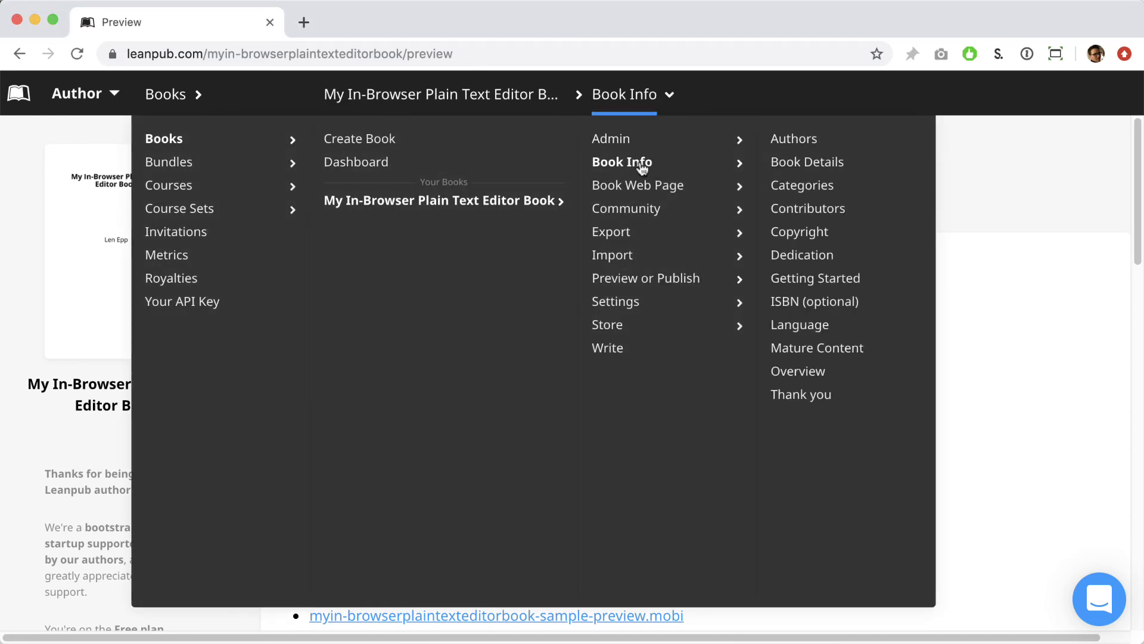
pyautogui.click(789, 369)
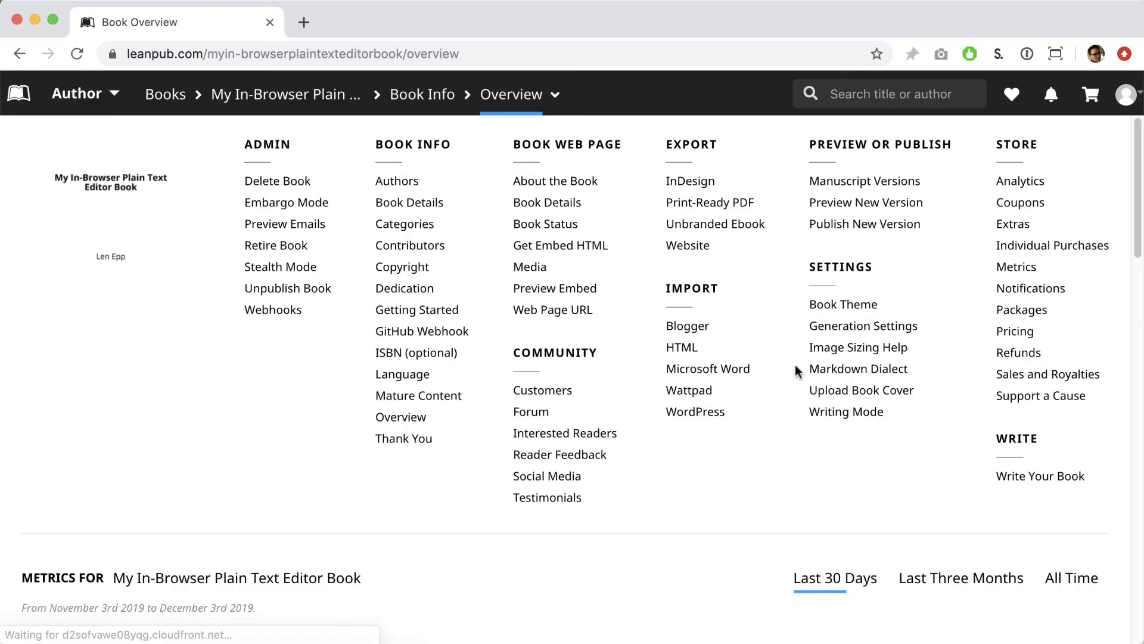